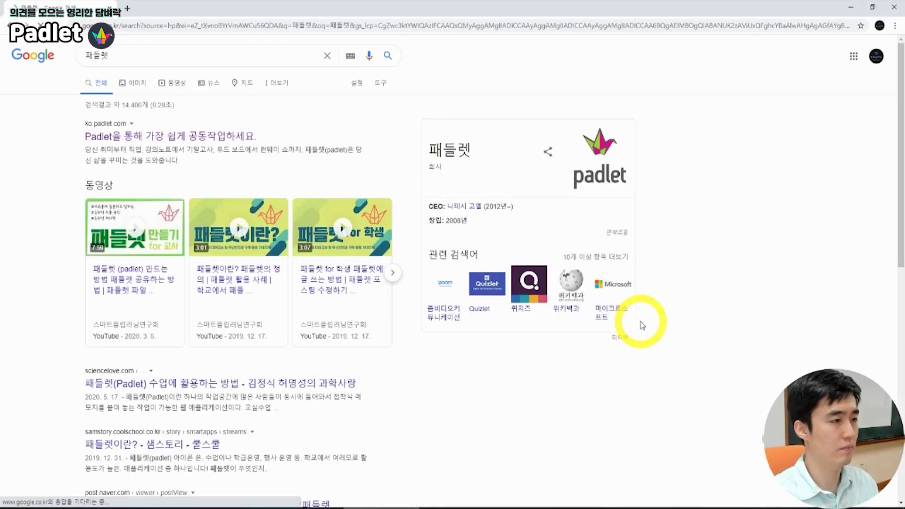
Step: Open the Padlet site from the Google search results and log in with the first listed Google account
left_click(176, 137)
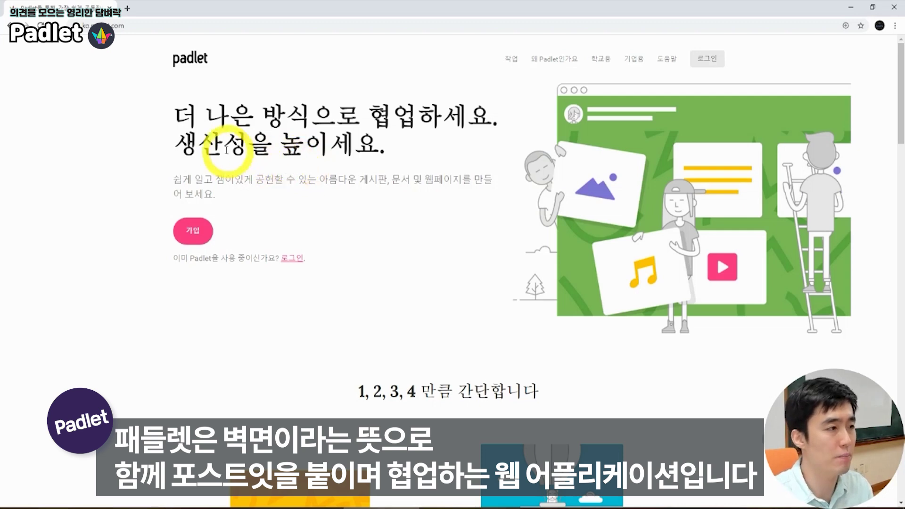
left_click(709, 60)
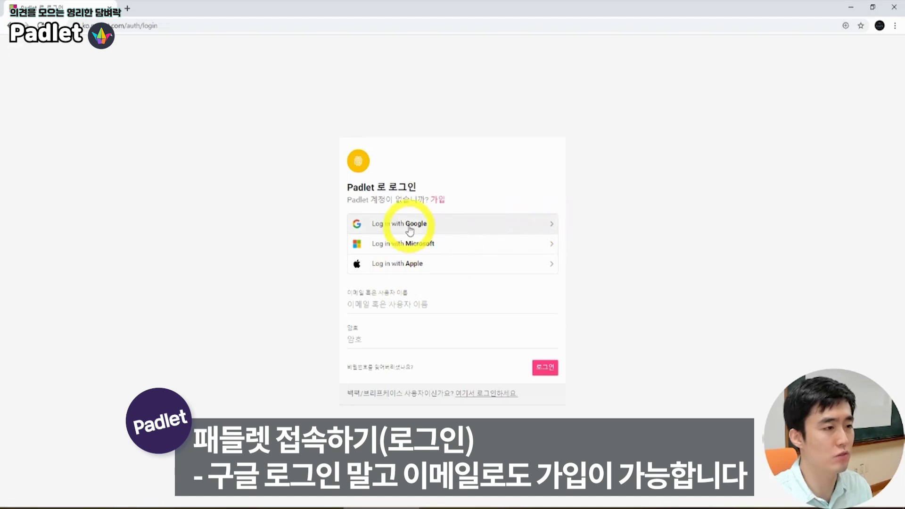
left_click(410, 229)
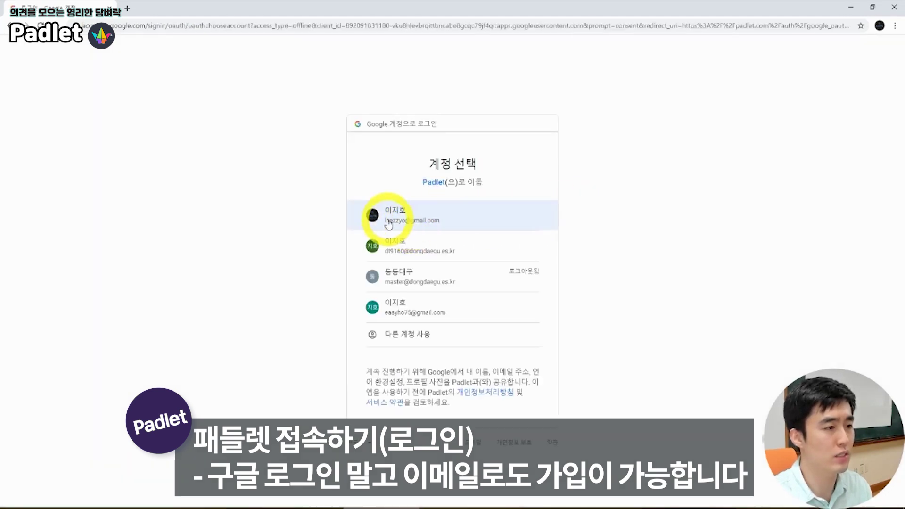
left_click(393, 218)
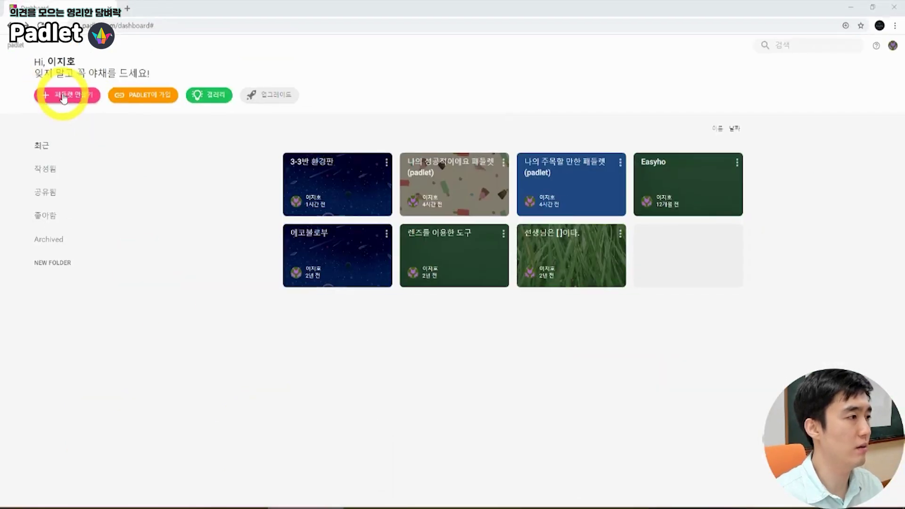
Step: Create a new padlet with the 벽 (wall) layout and finish its initial setup with the default title and description
left_click(64, 97)
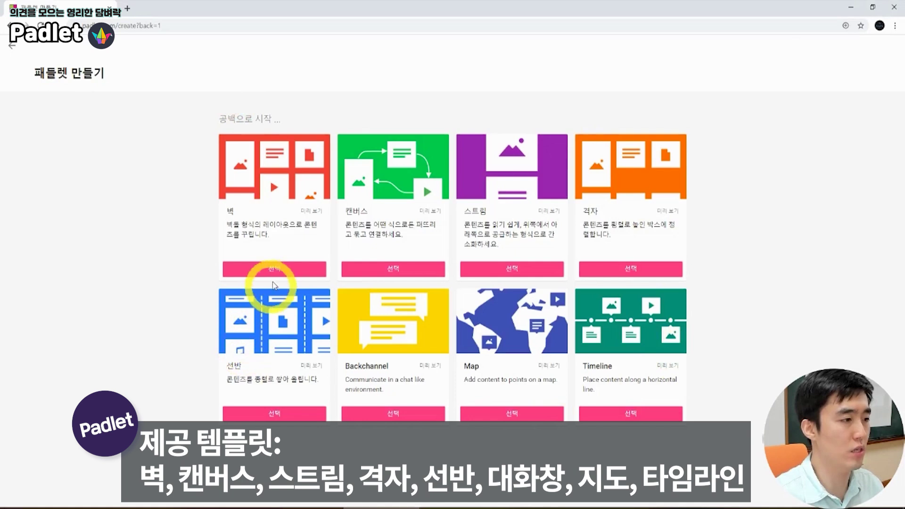
left_click(273, 269)
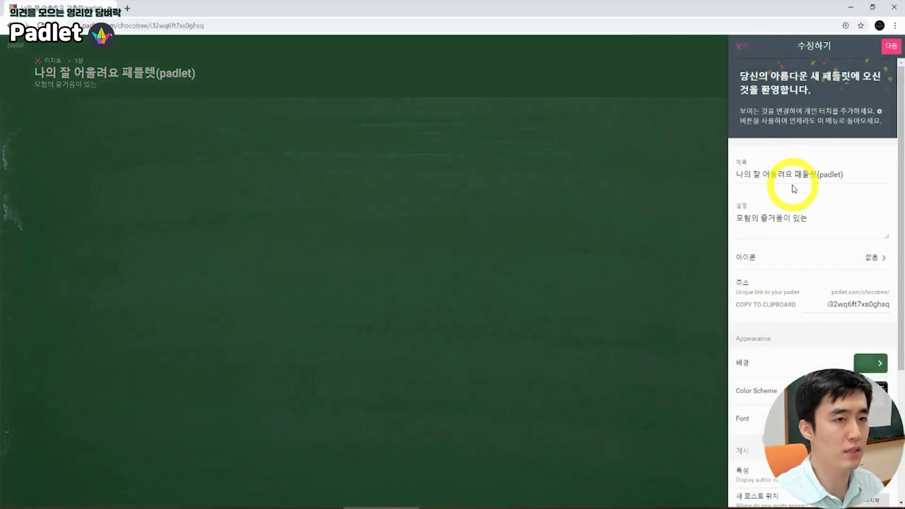
left_click(885, 52)
left_click(806, 176)
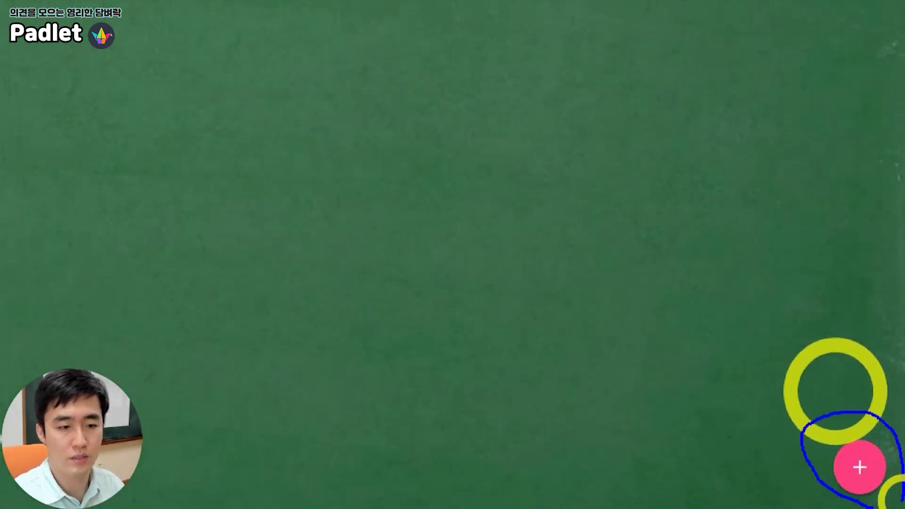
Step: Add a text post to the wall with the title "글을" and the body "적어요"
left_click(860, 467)
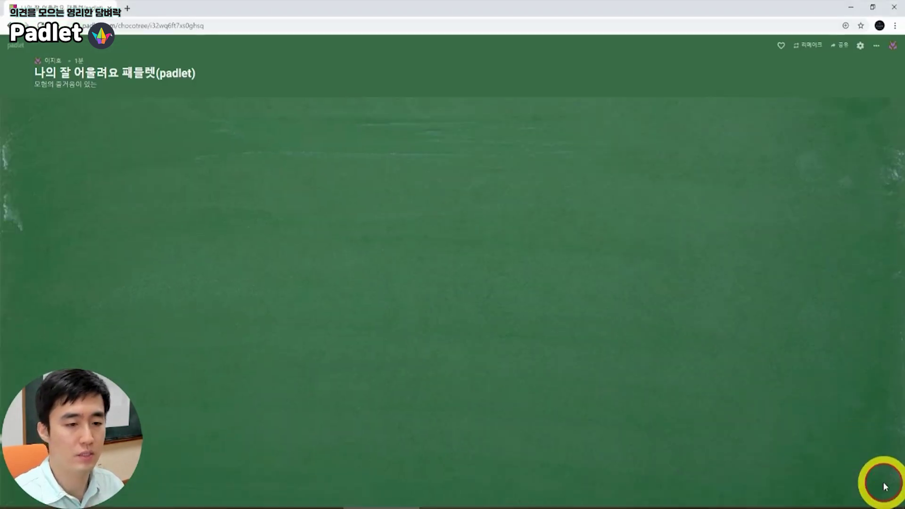
left_click(538, 143)
type("글을")
left_click(445, 137)
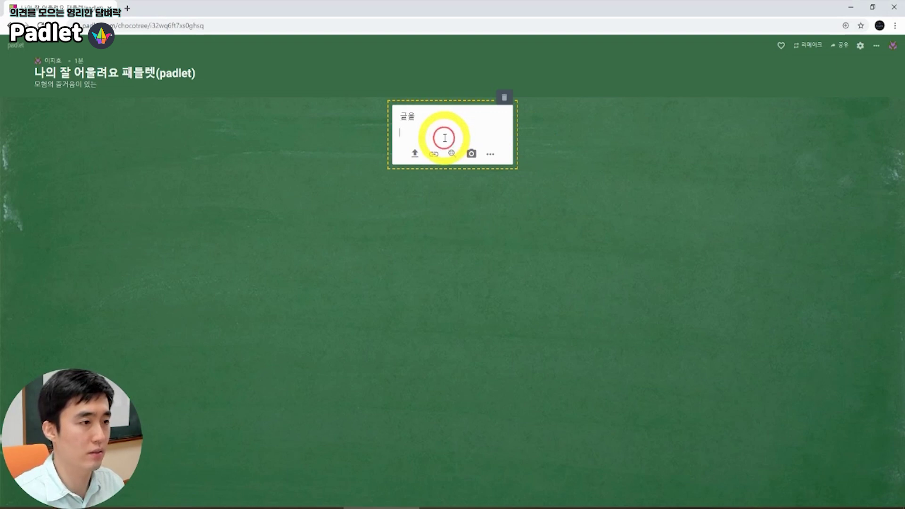
left_click(455, 241)
Step: Add a post containing the colourful hand-print drawing from the padlet drive
left_click(873, 480)
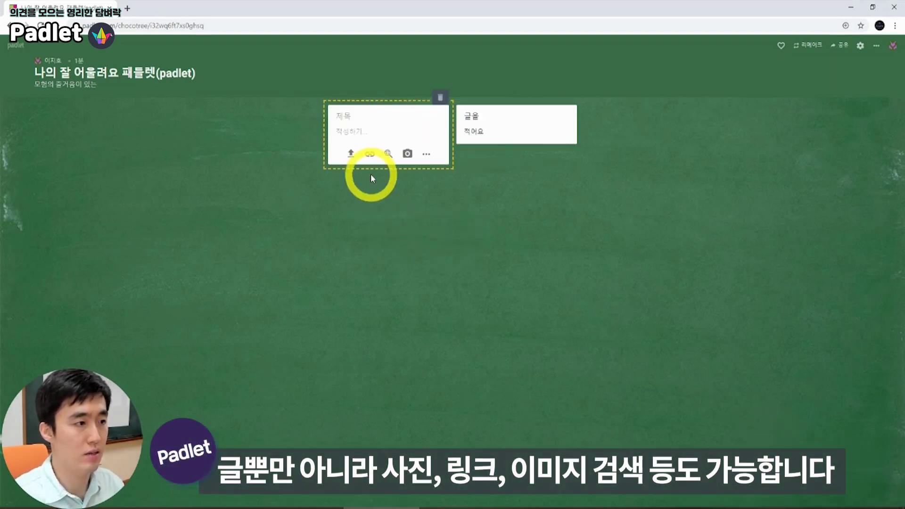
left_click(351, 153)
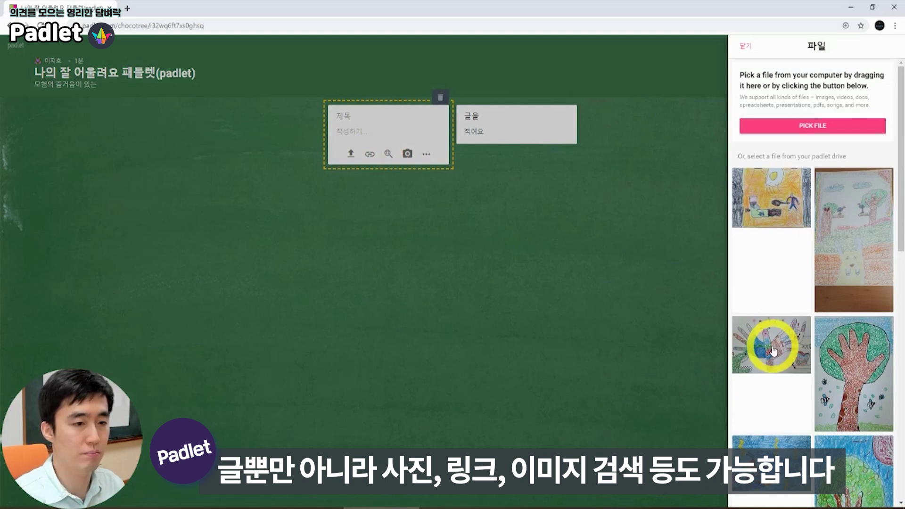
left_click(772, 350)
left_click(529, 247)
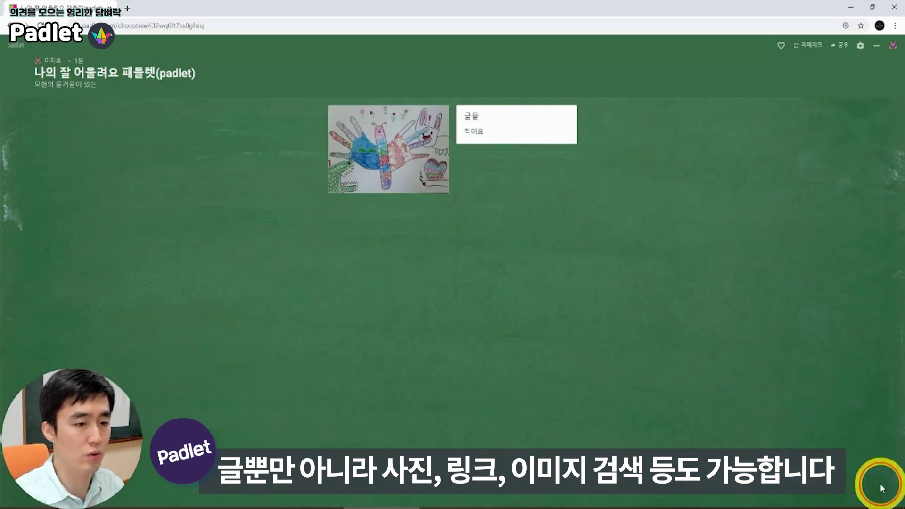
Step: Add a post with the Unsplash street photo found by searching images for "사진"
left_click(881, 483)
left_click(324, 154)
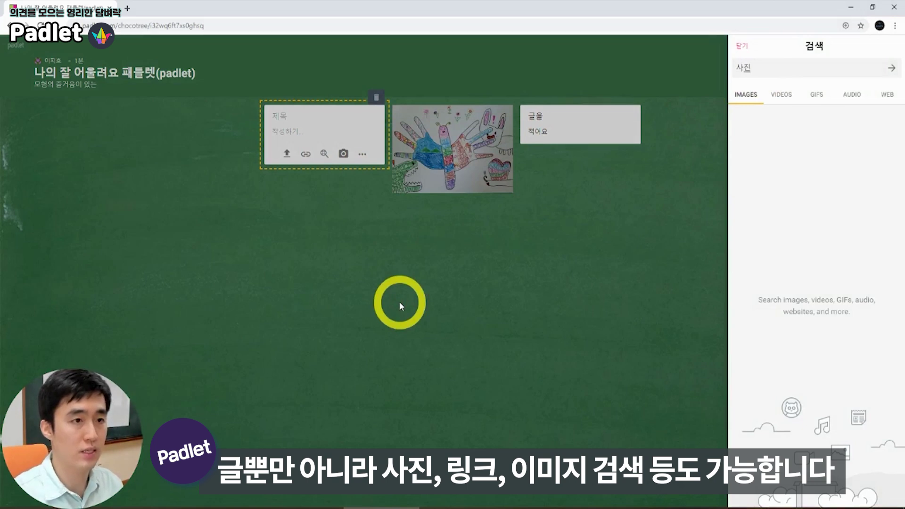
key("Return")
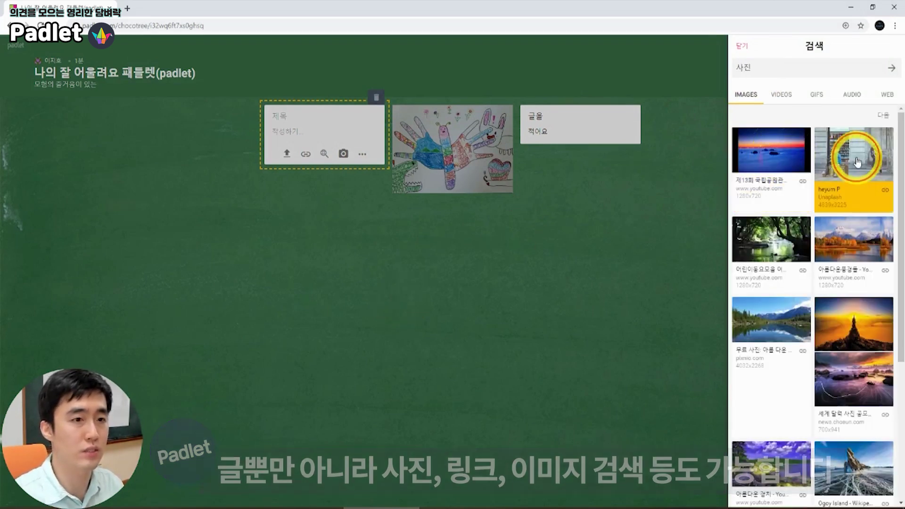
left_click(857, 162)
left_click(599, 329)
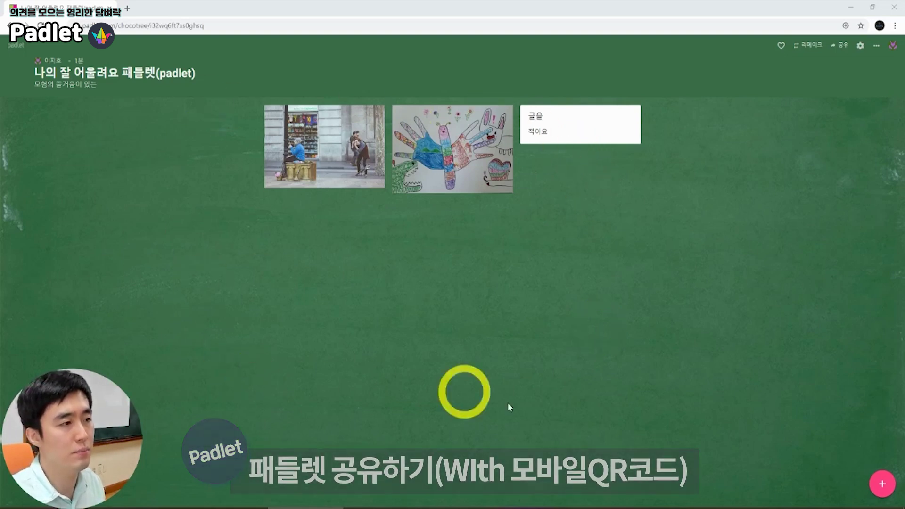
Step: Display the padlet's QR code from its sharing options
left_click(842, 47)
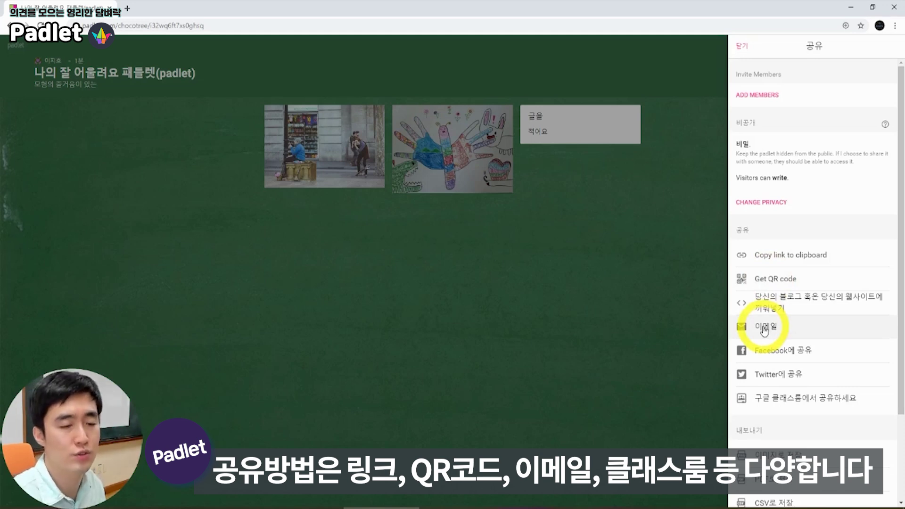
left_click(765, 279)
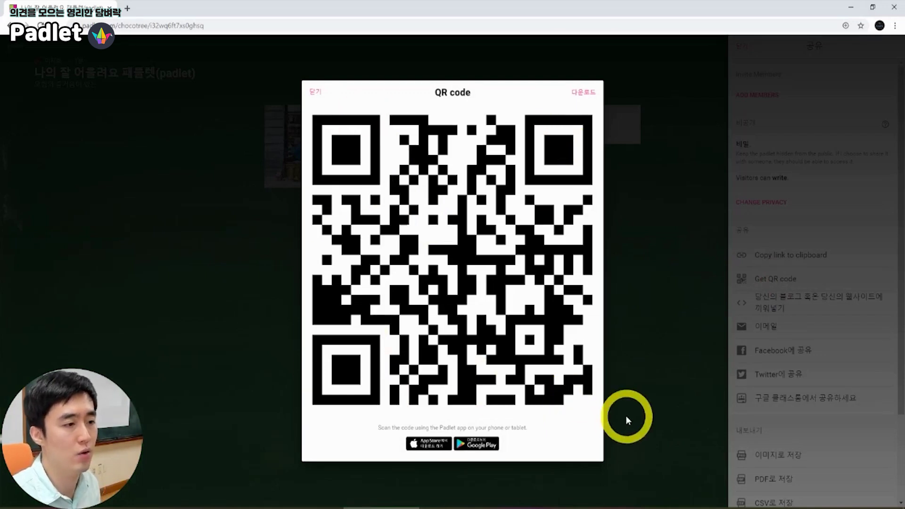
Step: Switch to the mirrored phone in Samsung Flow and log in to the Padlet app with the student's Google account
left_click(514, 501)
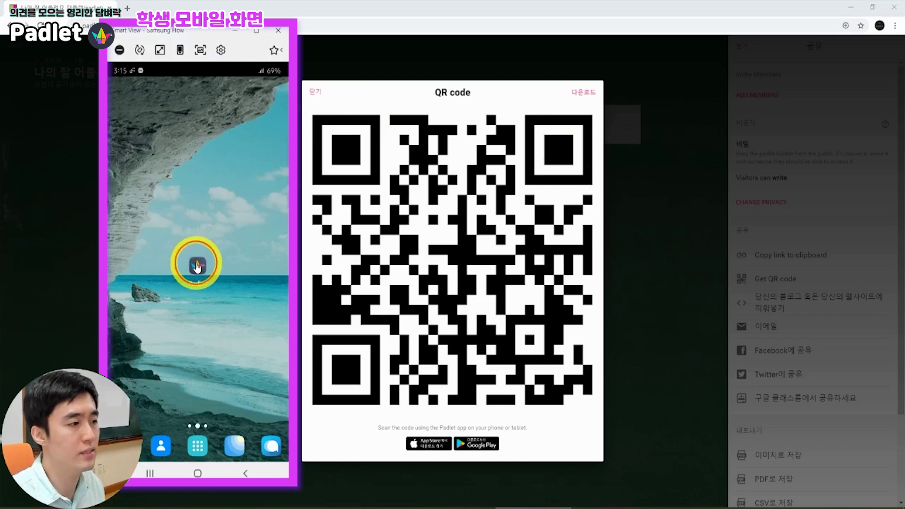
left_click(197, 265)
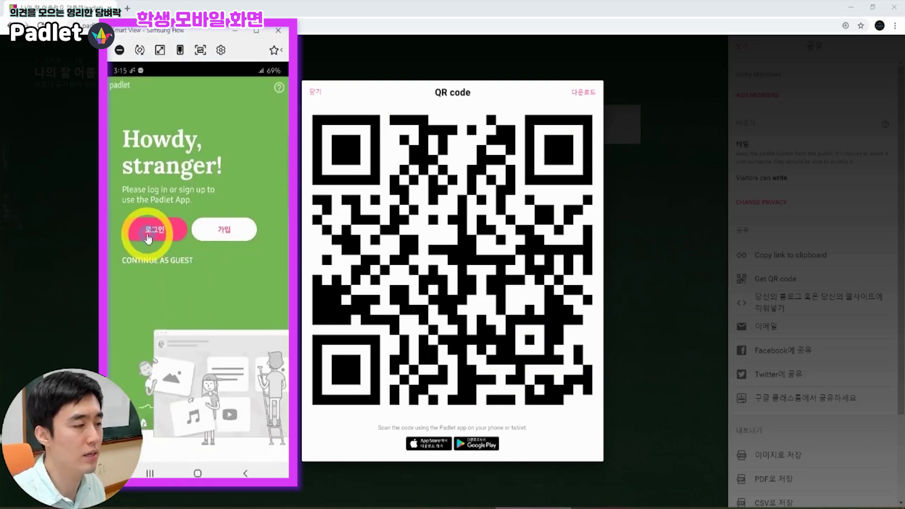
left_click(147, 238)
left_click(151, 170)
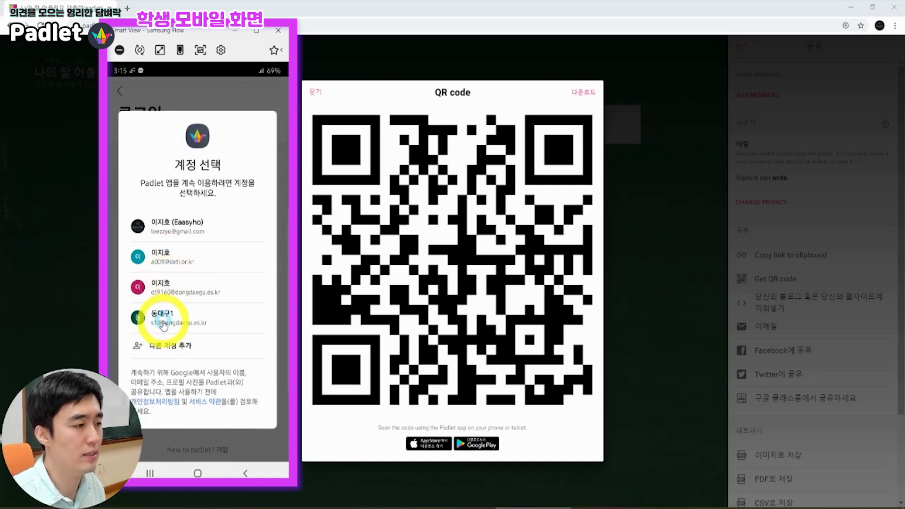
left_click(162, 323)
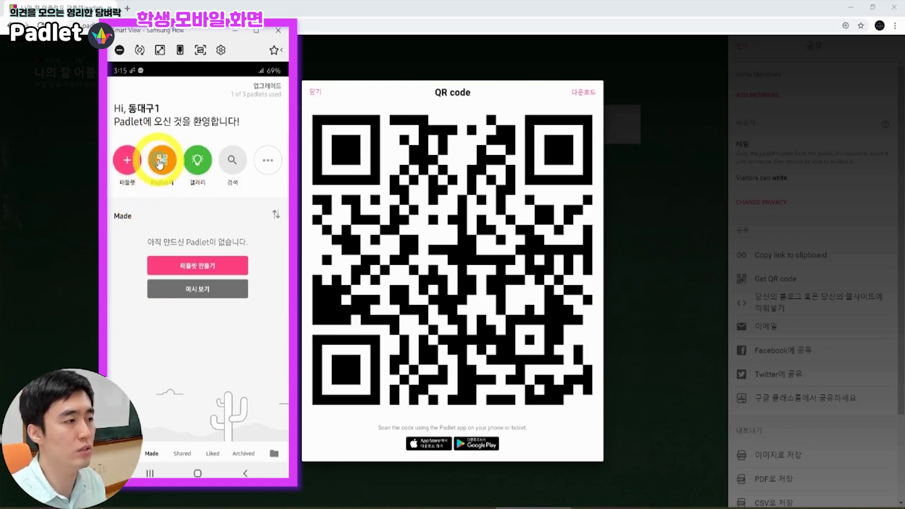
Step: Join the shared padlet on the phone by scanning its QR code, and view the posts
left_click(159, 163)
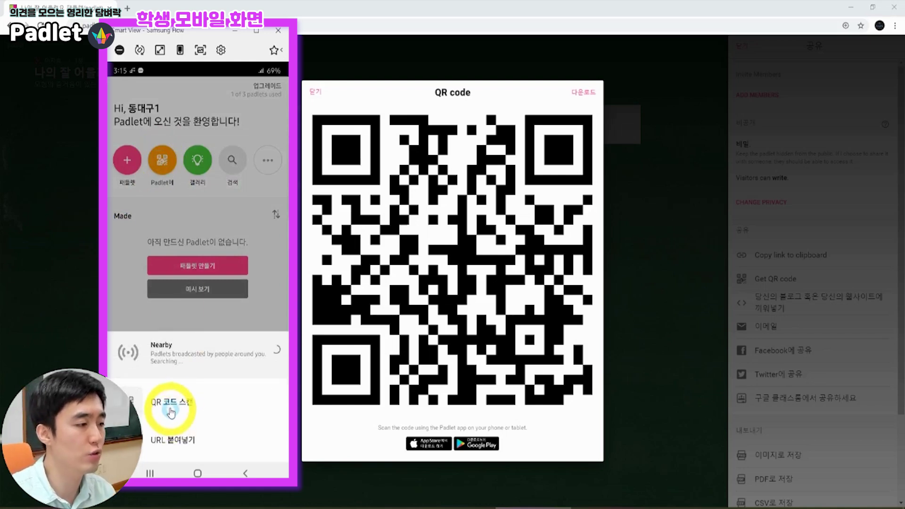
left_click(172, 403)
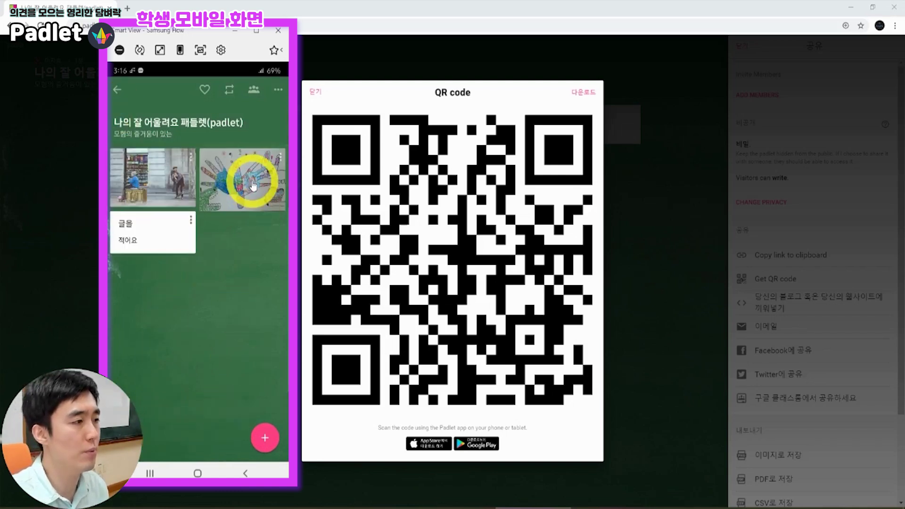
left_click(174, 269)
left_click_drag(174, 269, 226, 275)
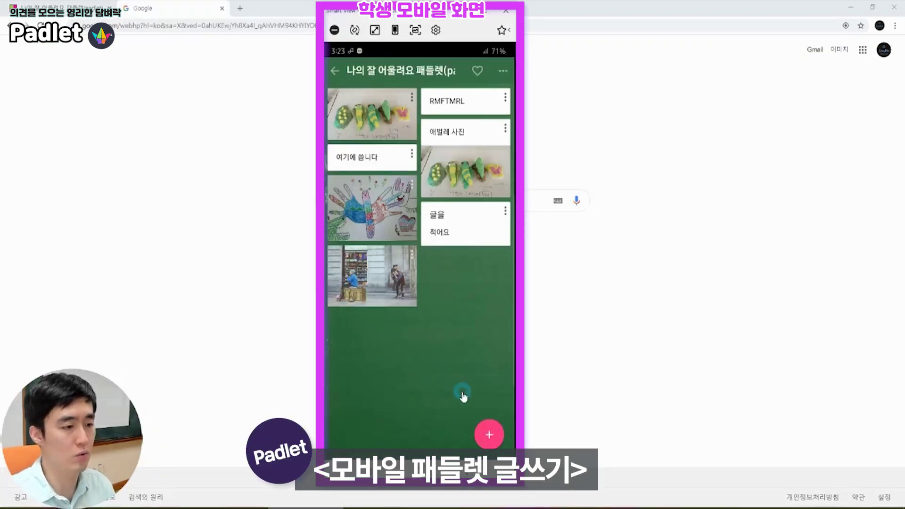
Step: Publish a new text post reading "입력이기 됩니다" from the phone
left_click(490, 436)
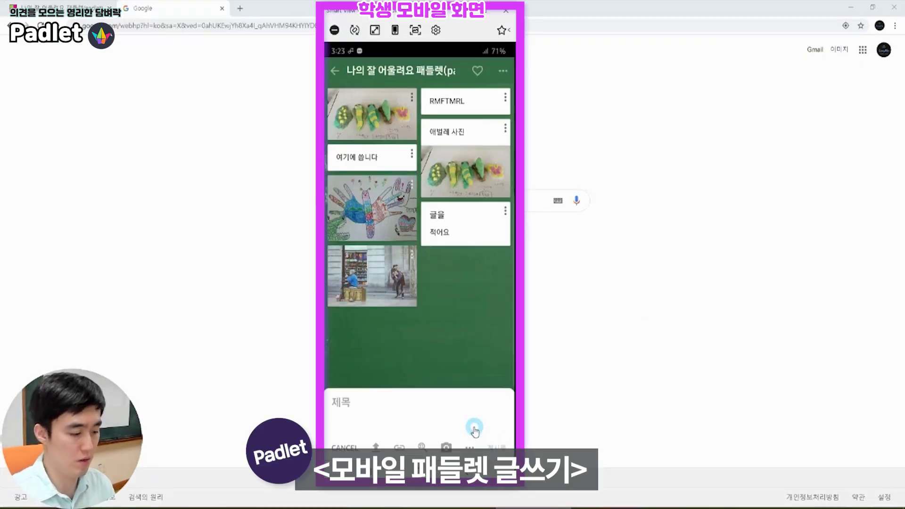
type("입력이")
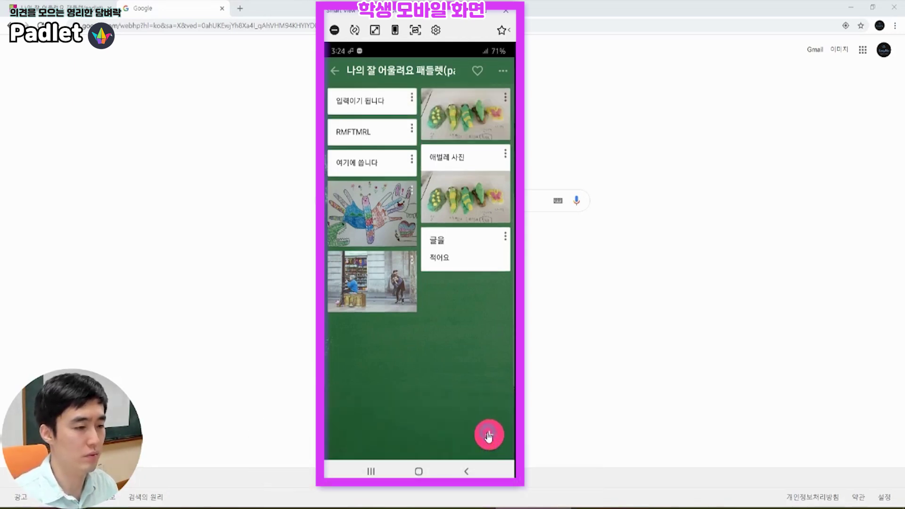
Step: Publish a phone post with the photo 20200618_101118.jpg and the text "애벌레"
left_click(490, 435)
left_click(375, 448)
left_click(370, 200)
left_click(347, 153)
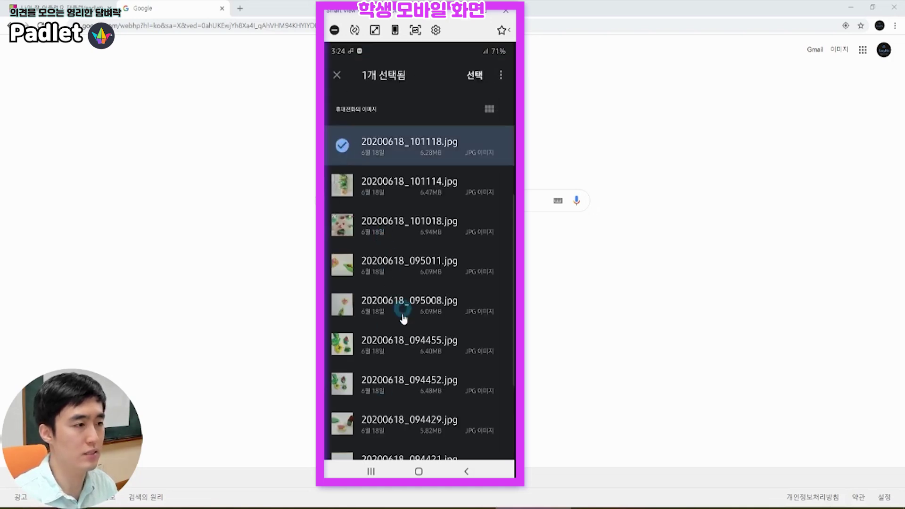
left_click(475, 78)
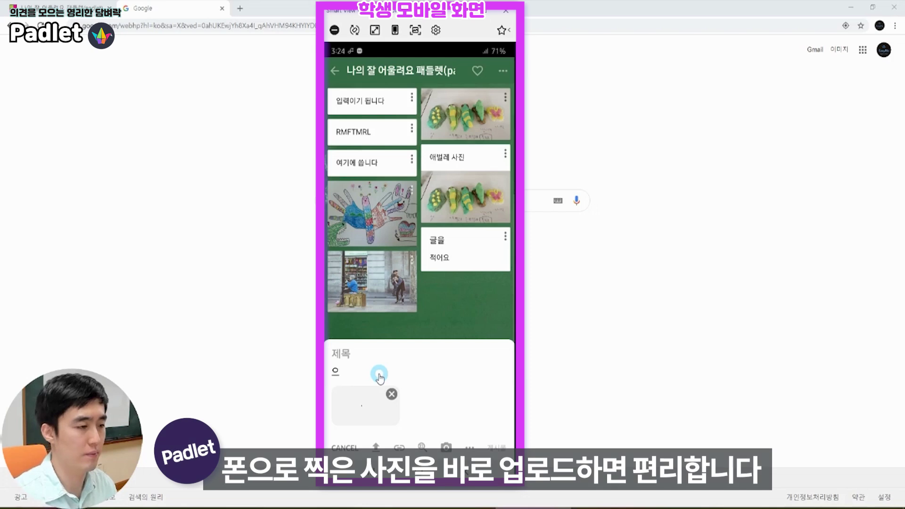
left_click(496, 448)
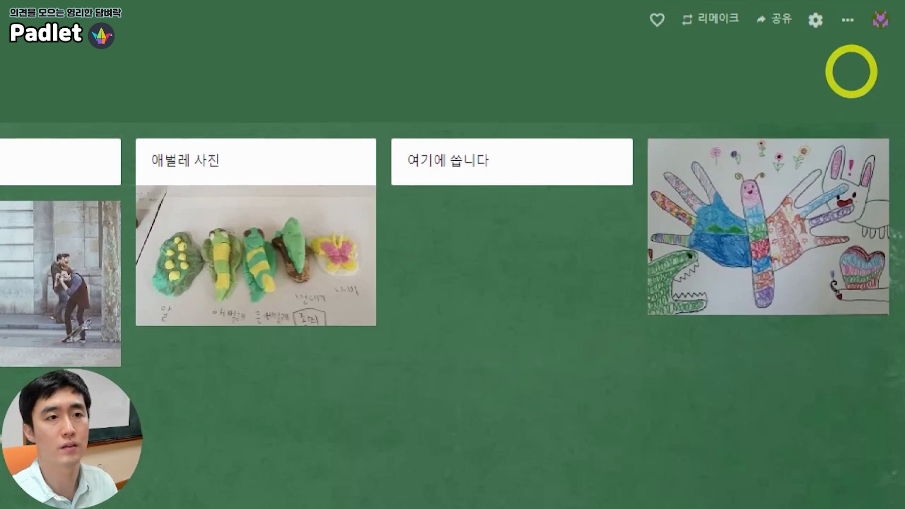
Step: In the padlet's settings on the computer, set the title to "제목" and the description to "내용을 적어줘요"
mouse_move(834, 45)
left_mouse_down()
mouse_move(804, 18)
mouse_move(848, 26)
left_mouse_up()
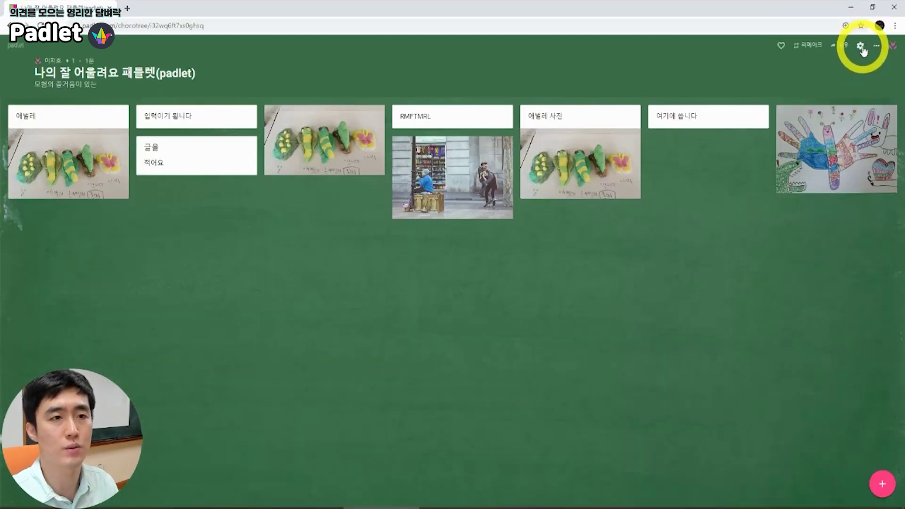
left_click(861, 47)
left_click_drag(738, 94, 851, 95)
type("제목")
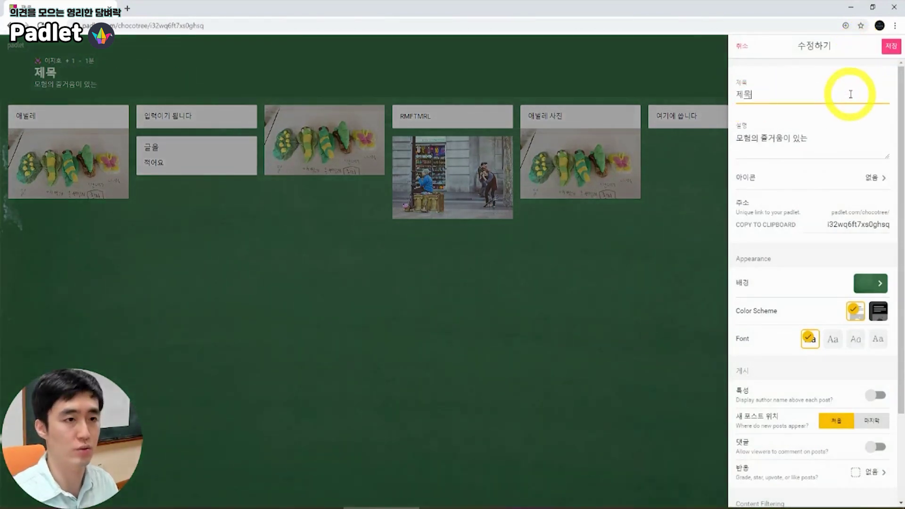
double_click(764, 141)
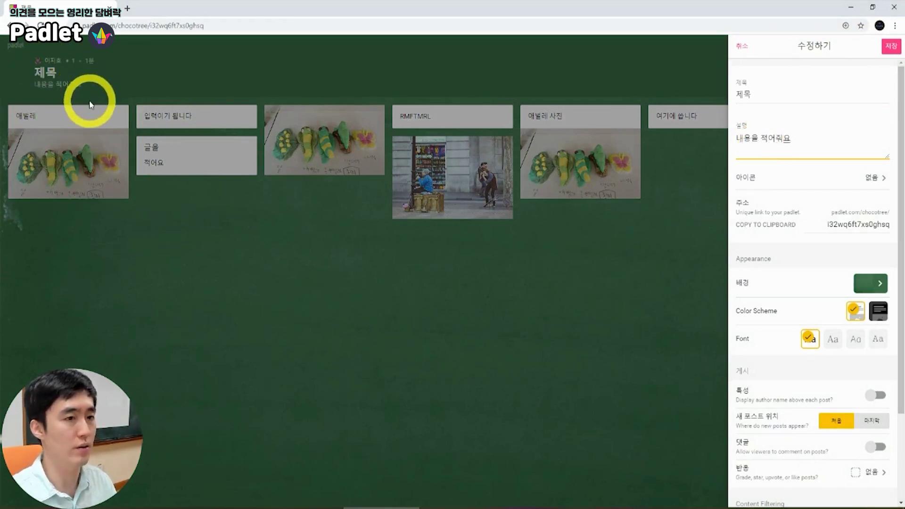
Step: Browse the gradient, texture and pattern, and picture options available for the padlet's background
left_click(879, 285)
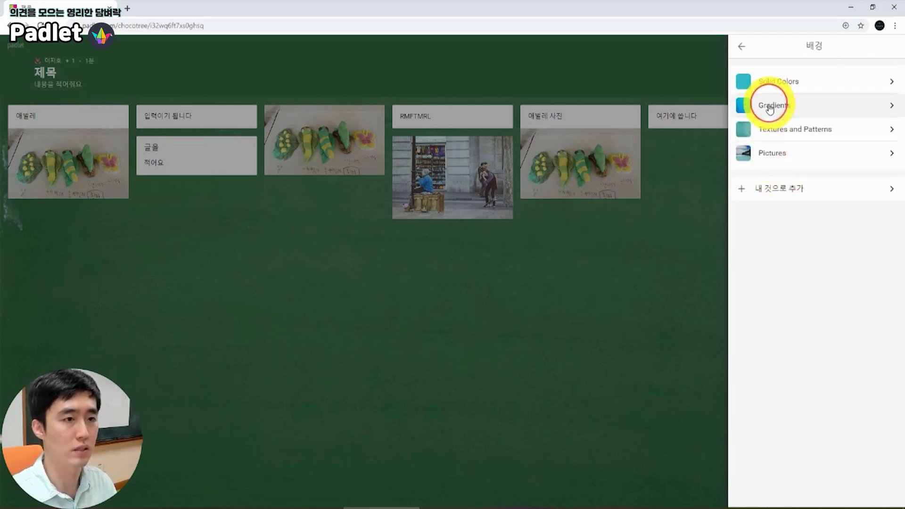
left_click(771, 107)
left_click(765, 137)
left_click(742, 46)
left_click(763, 153)
left_click(759, 486)
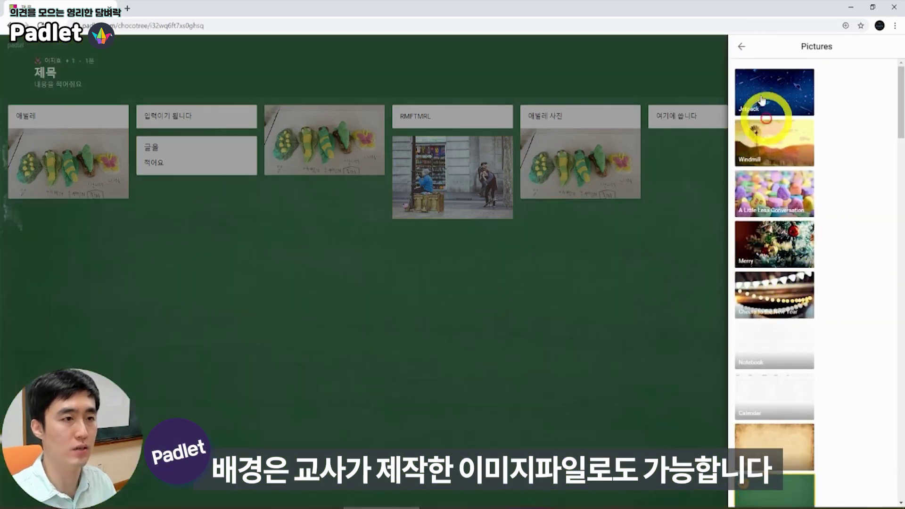
left_click(740, 48)
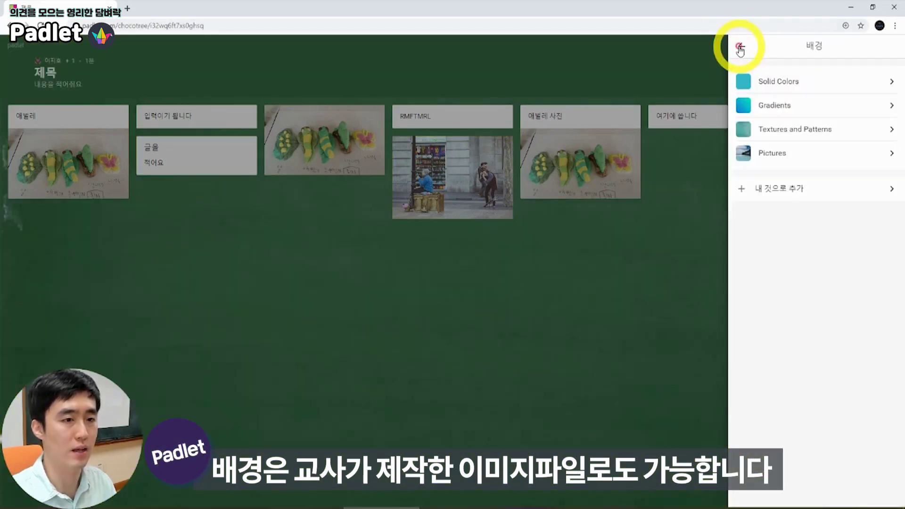
Step: Return from the background options to the padlet's settings and turn on the author name display above each post
left_click(741, 46)
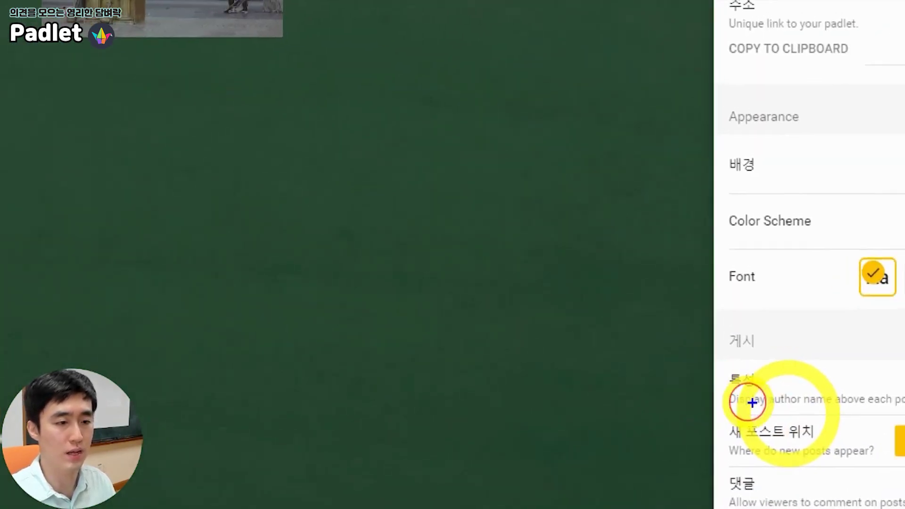
left_click_drag(730, 395, 760, 383)
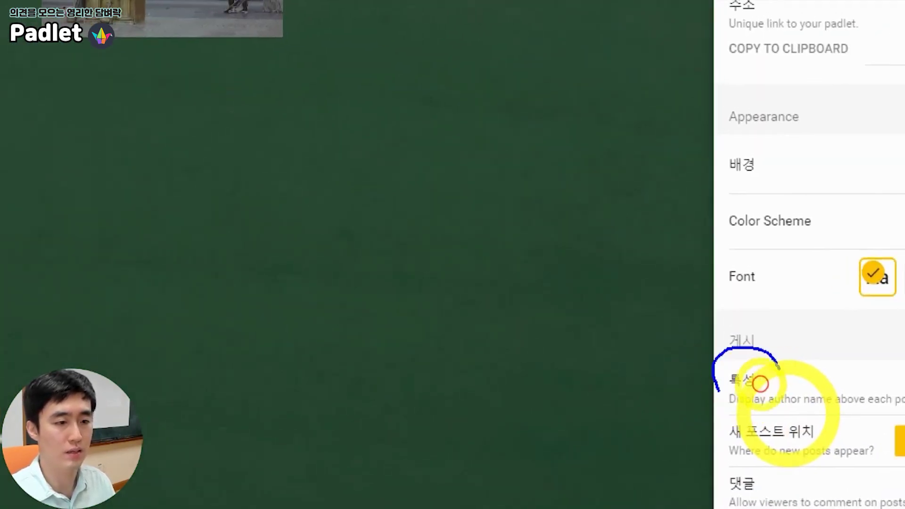
left_click(874, 395)
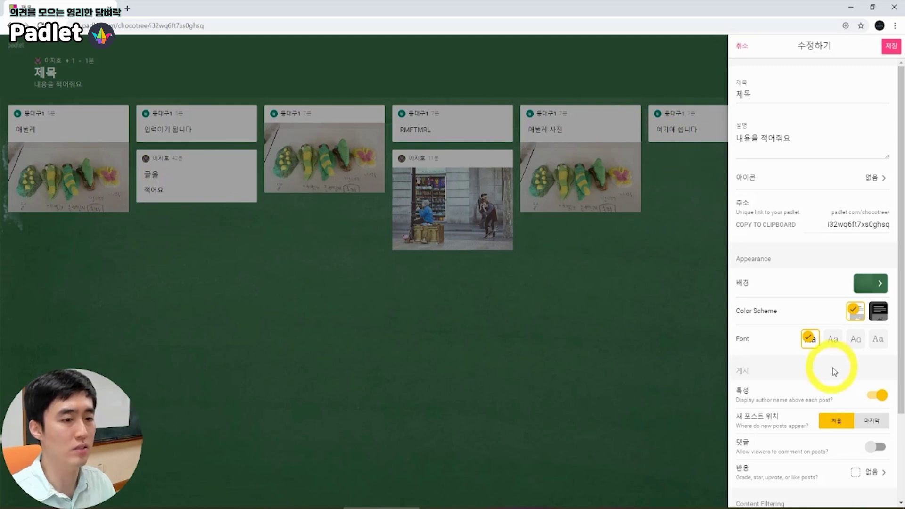
Step: Allow viewers to comment on posts and set the reaction type to 좋아요 (Like posts)
scroll(828, 365, "down", 2)
left_click(876, 353)
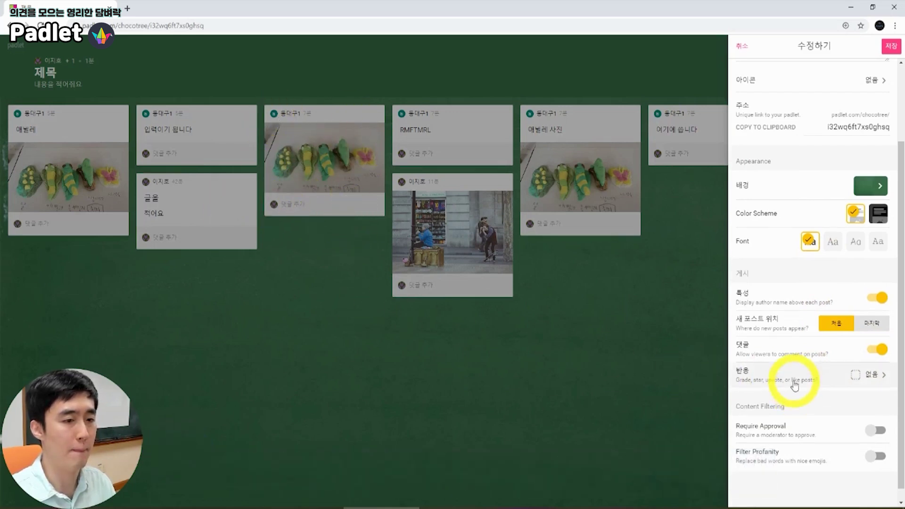
left_click(827, 376)
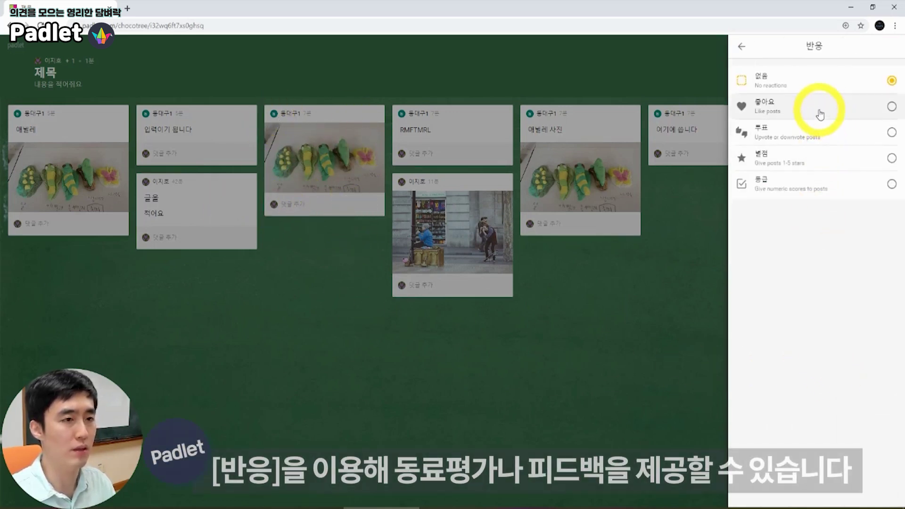
left_click(807, 116)
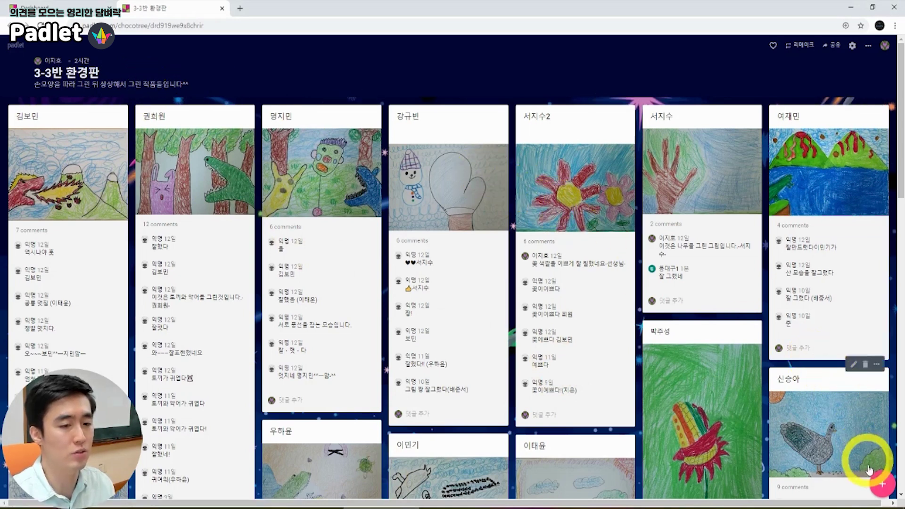
Step: Publish a new post on the 3-3반 환경판 padlet with the first drawing from the padlet drive and a student's name as title
left_click(883, 485)
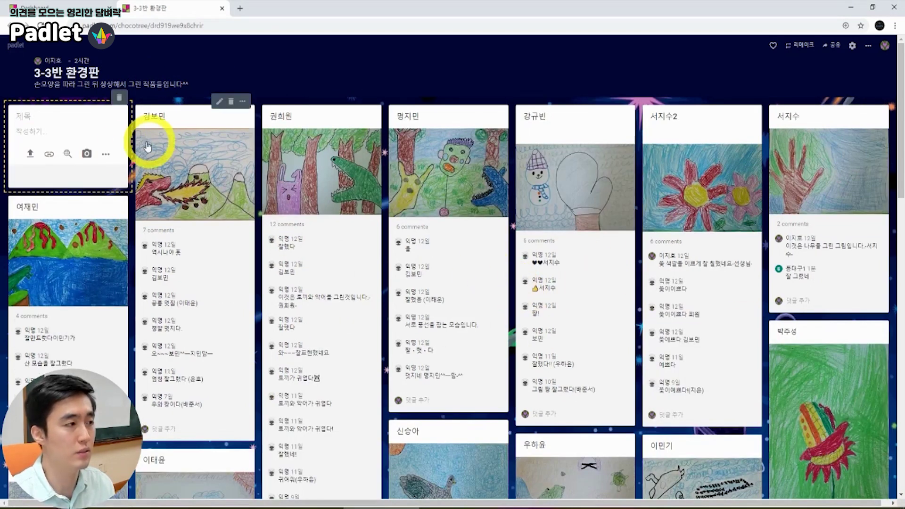
left_click(30, 154)
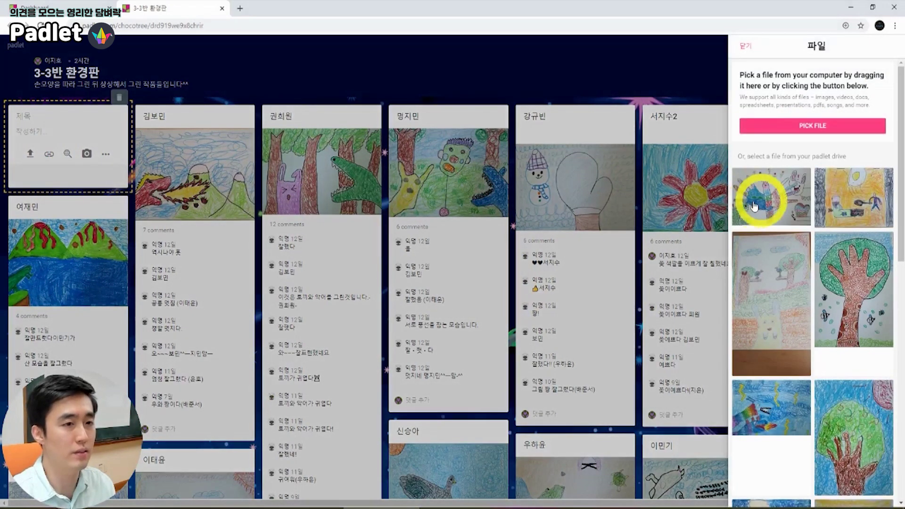
left_click(774, 199)
left_click(24, 115)
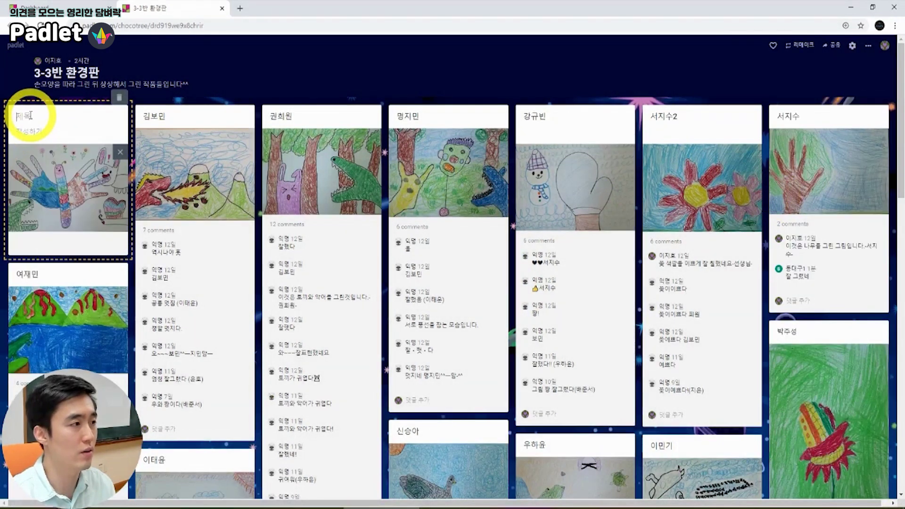
type("홍길동")
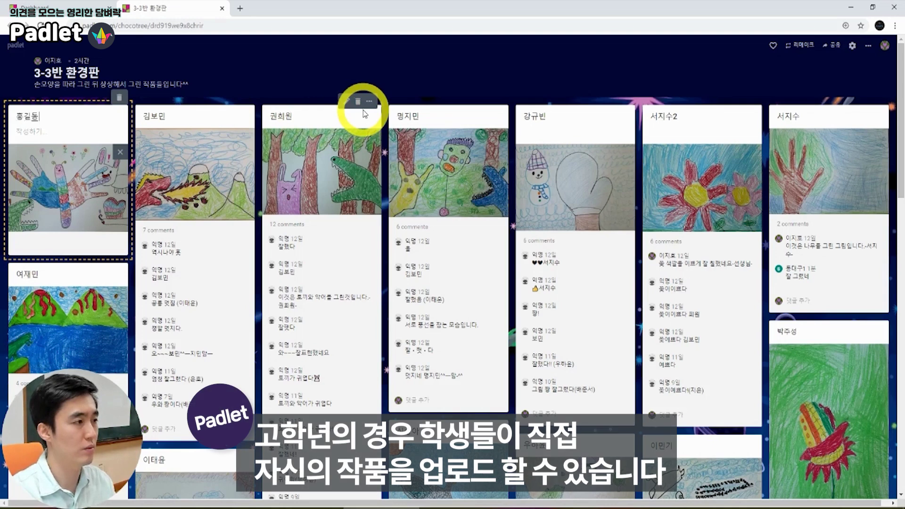
left_click(226, 87)
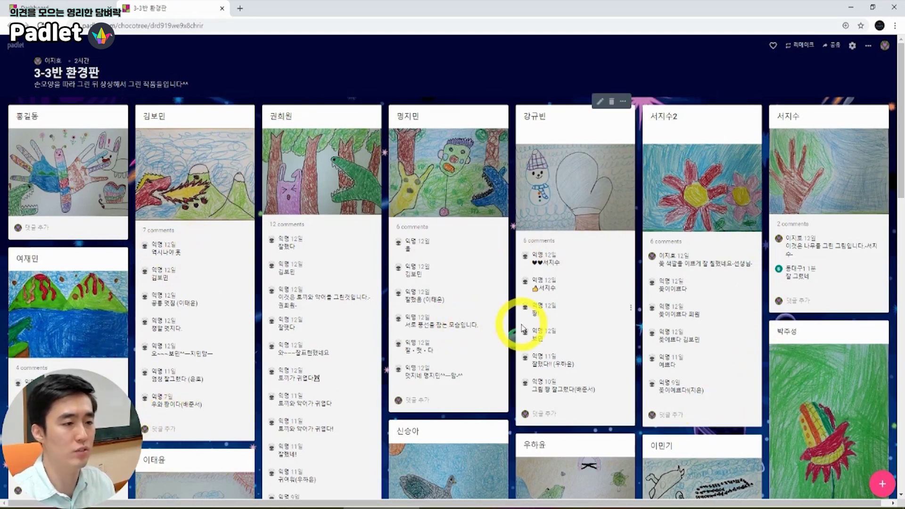
Step: Examine the artwork posts on the 3-3반 환경판 padlet and who wrote the comments beneath them
left_click_drag(414, 243, 429, 253)
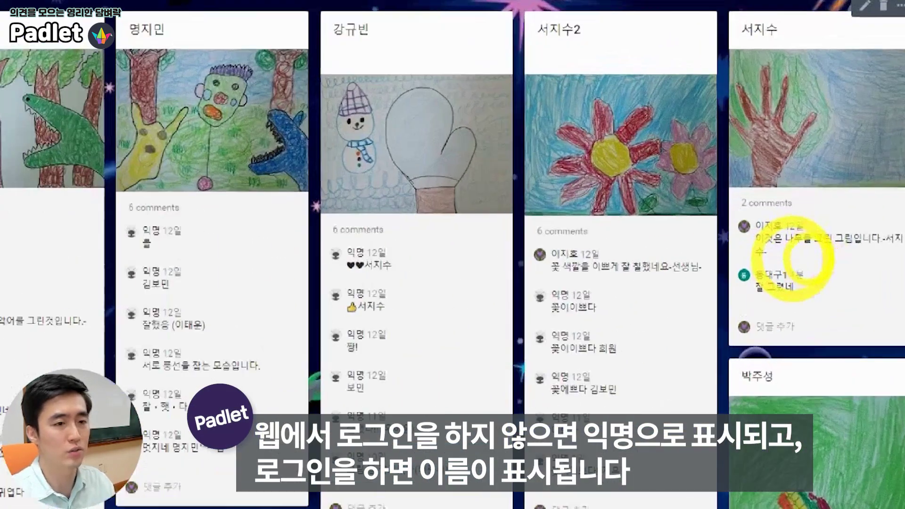
left_click(811, 258)
left_click_drag(810, 239, 710, 241)
left_click_drag(686, 317, 796, 306)
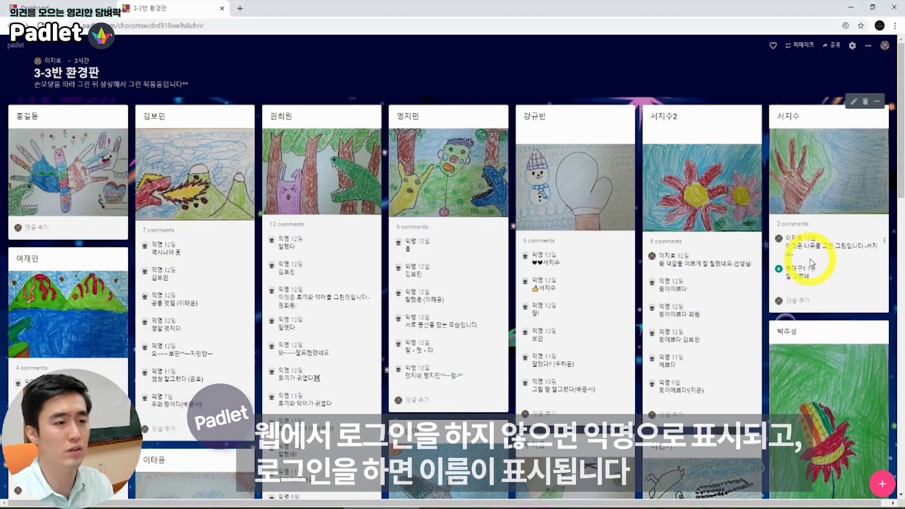
scroll(493, 299, "down", 2)
scroll(492, 302, "down", 10)
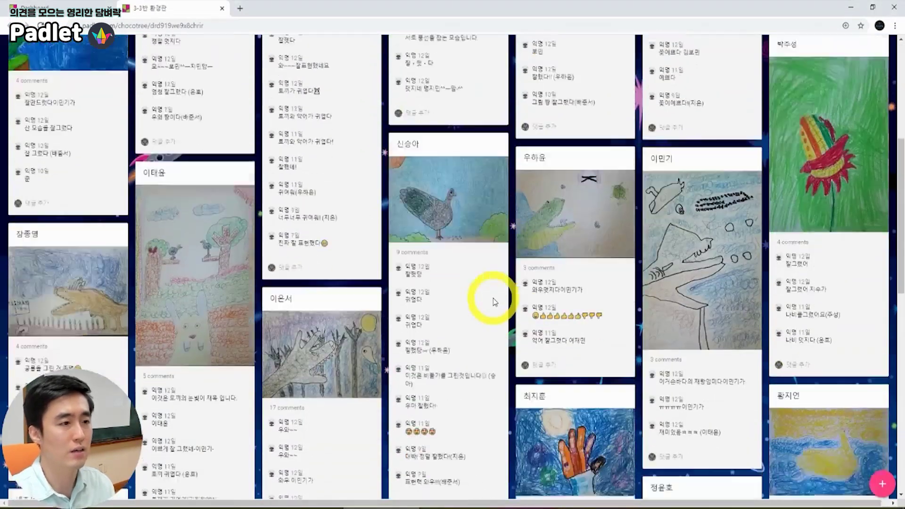
scroll(497, 307, "up", 12)
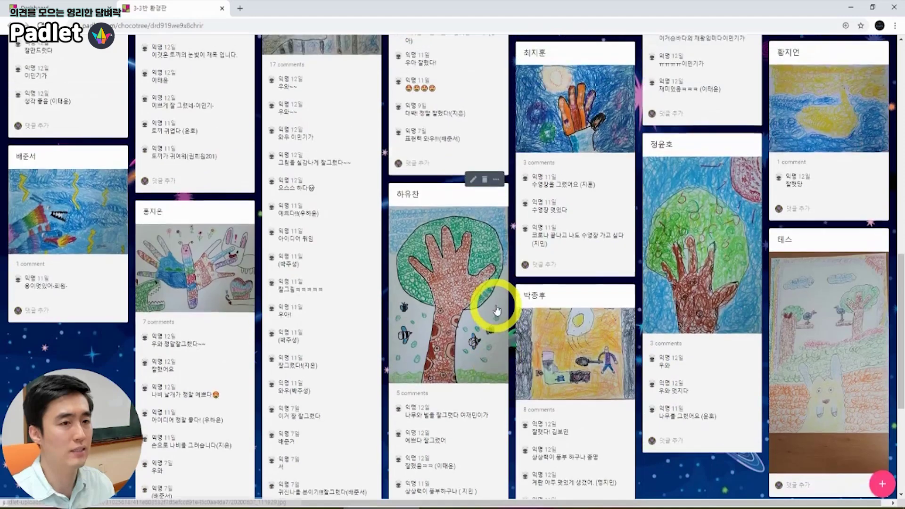
scroll(498, 306, "up", 1)
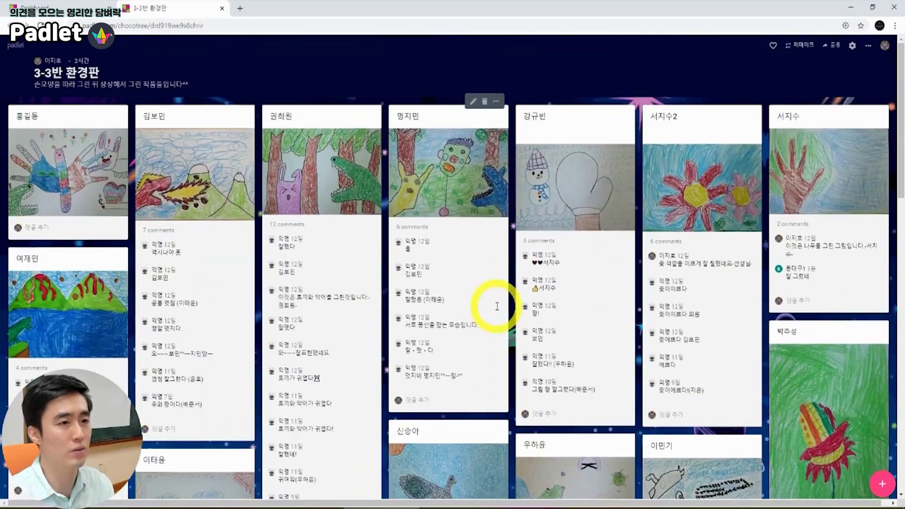
scroll(498, 309, "down", 6)
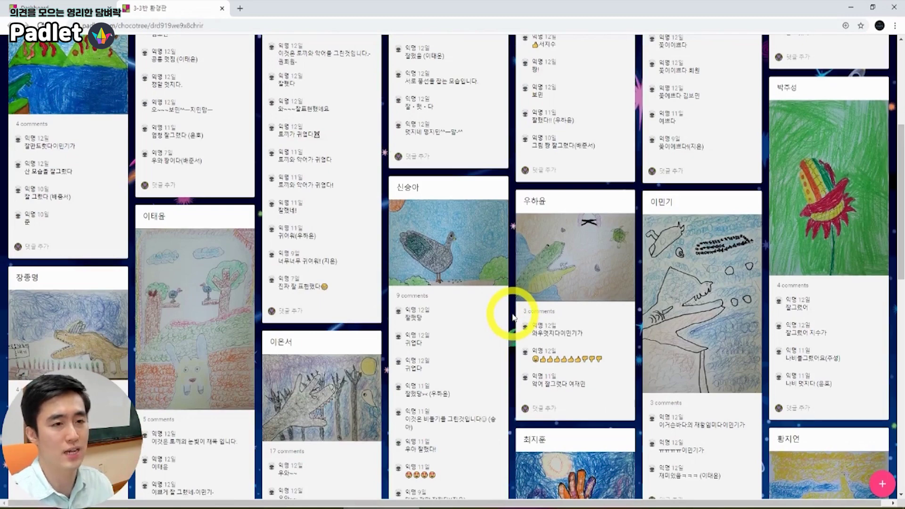
Step: Close the class board and create a new Map padlet with its default settings, ready for posting
key("ctrl+w")
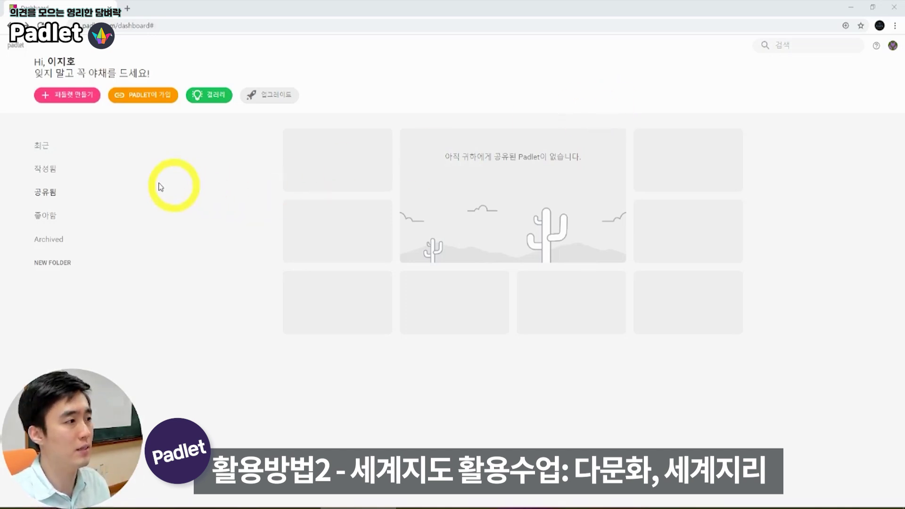
left_click(47, 97)
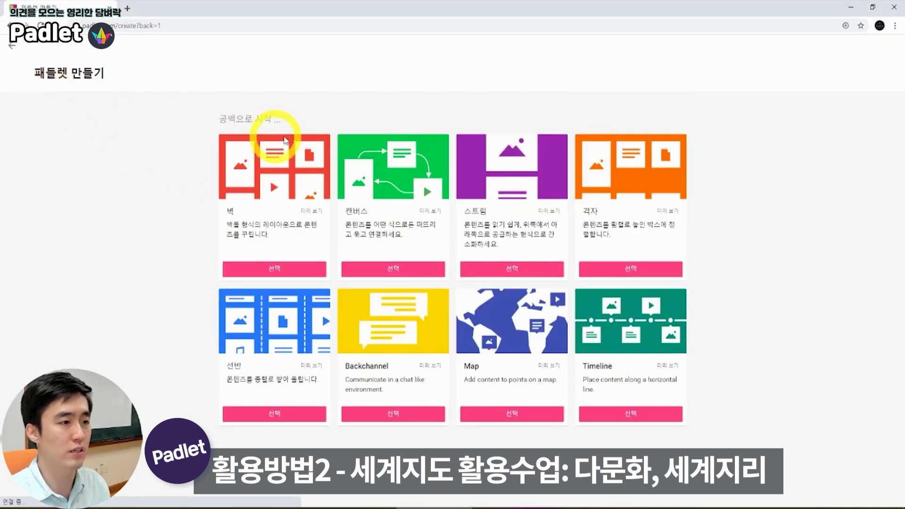
left_click(501, 414)
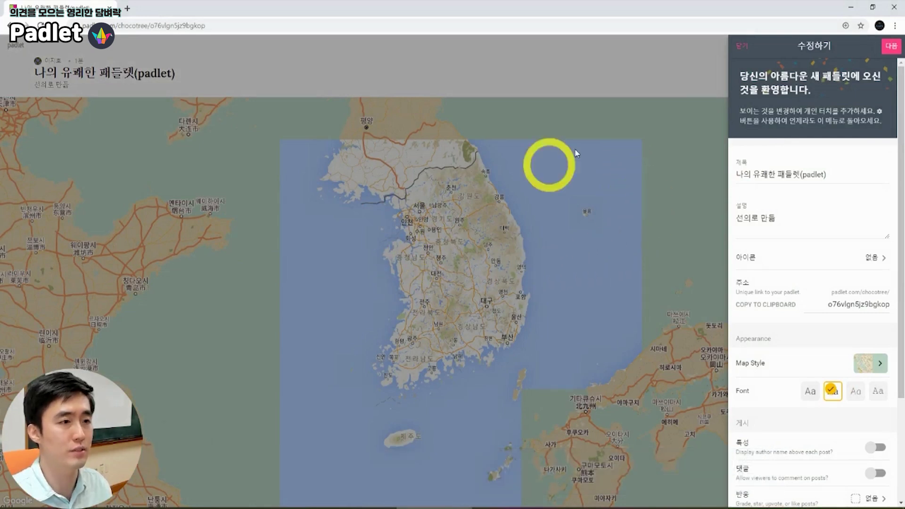
left_click(890, 49)
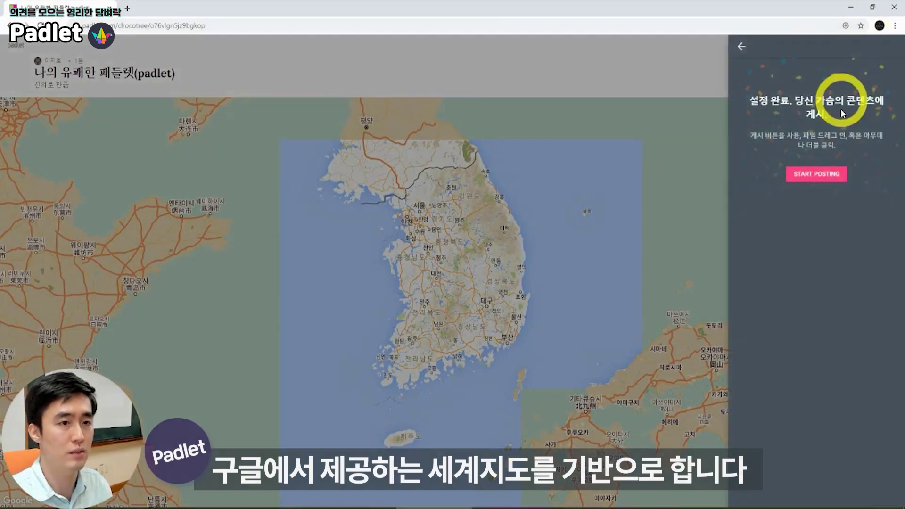
left_click(807, 170)
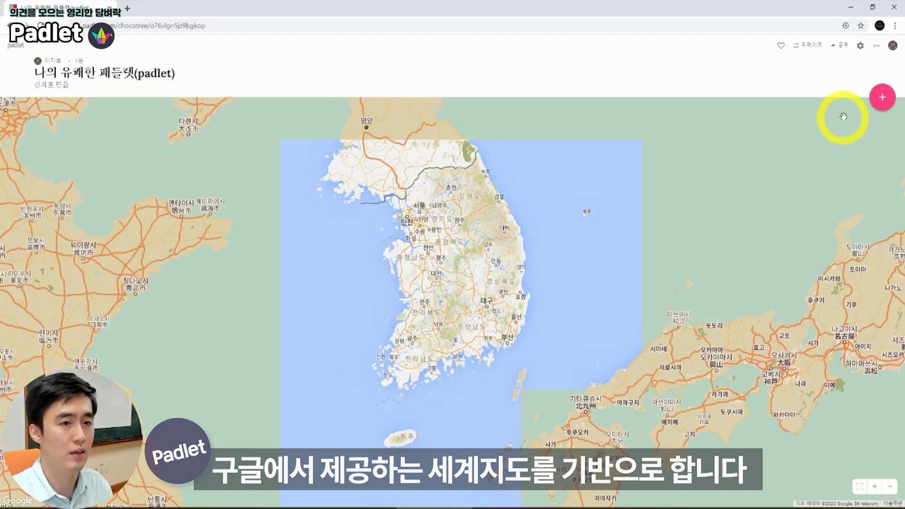
Step: Add a post to the map at the location found by searching for 일본
left_click(883, 98)
left_click_drag(741, 187, 535, 315)
type("일본")
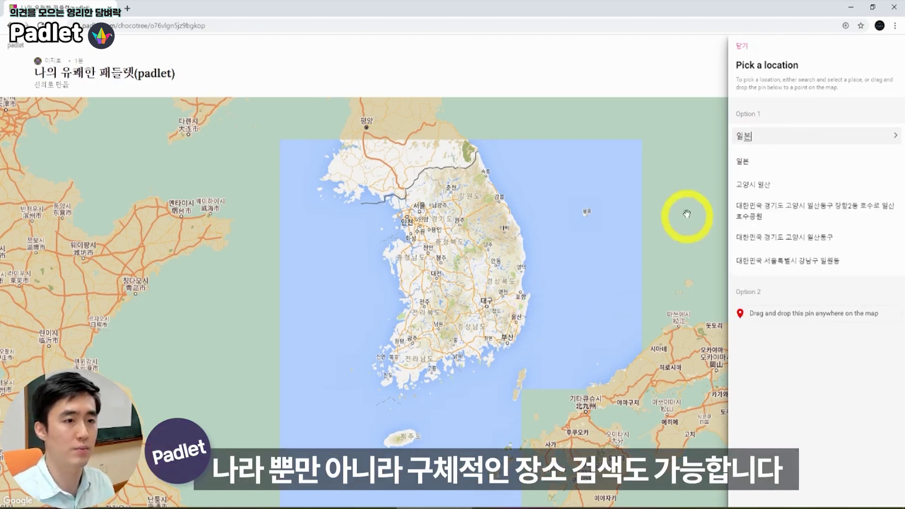
left_click(751, 165)
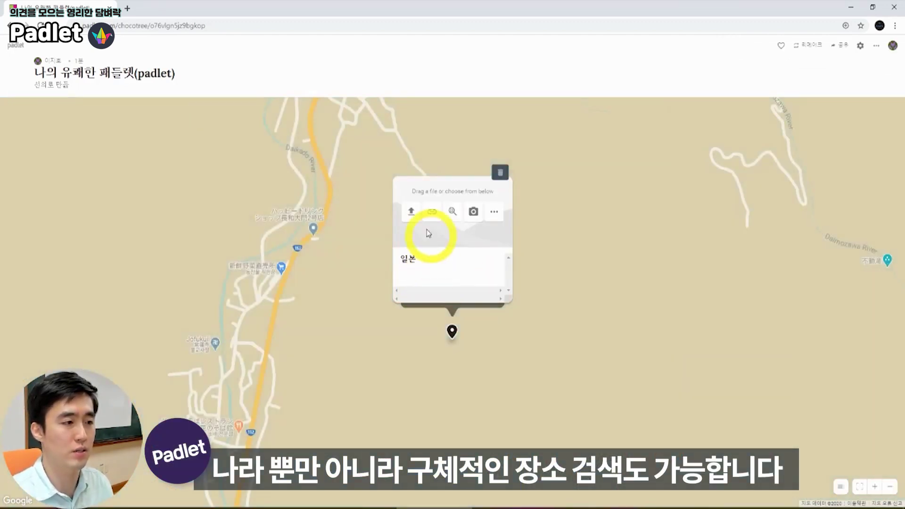
Step: Search images for 초밥, attach the first sushi picture to the 일본 post and publish it
left_click(453, 211)
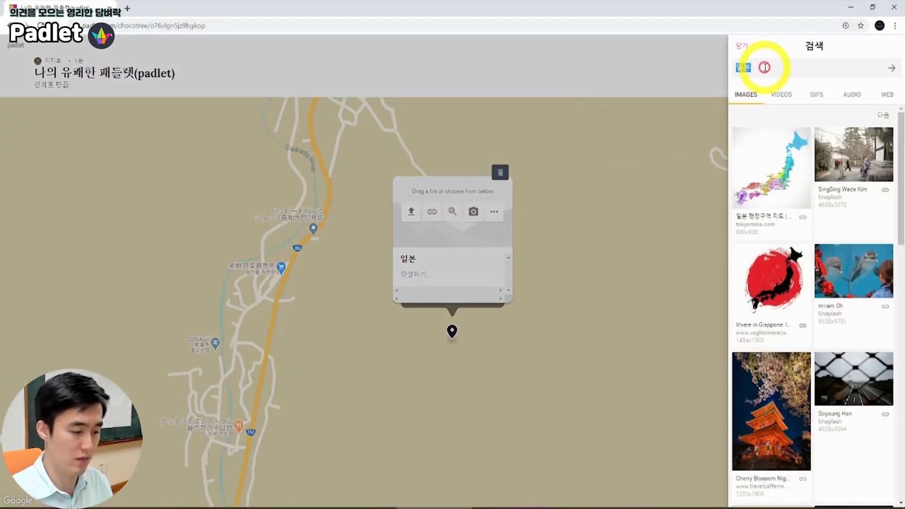
type("초밥")
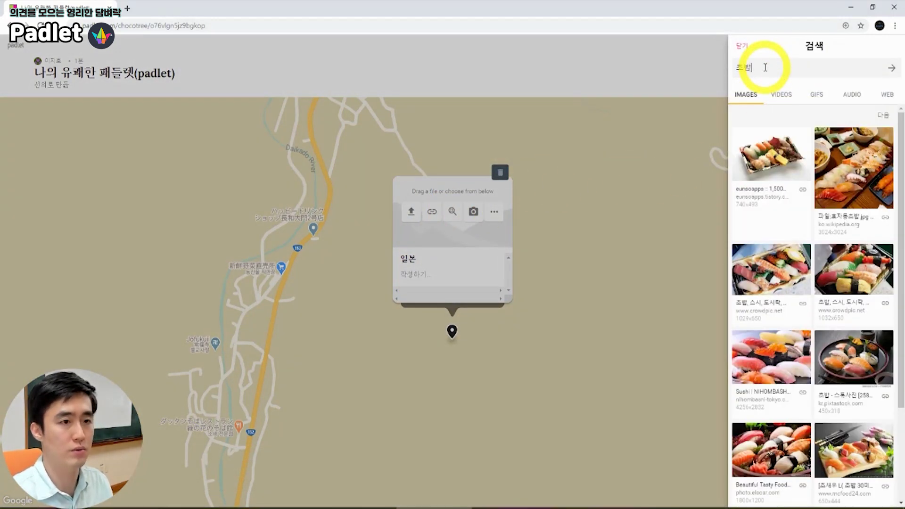
left_click(768, 155)
left_click(399, 383)
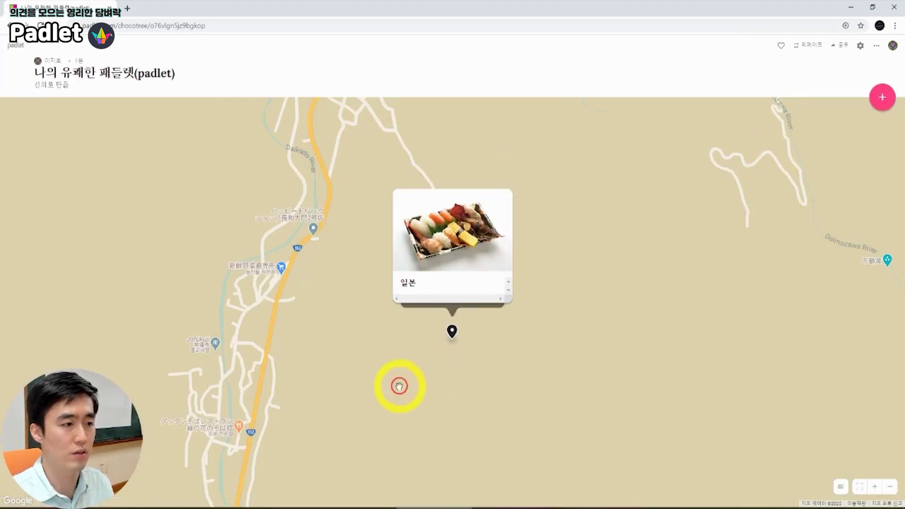
Step: Check where the 일본 post sits on the wider map of Japan and its surroundings
scroll(401, 388, "down", 5)
scroll(328, 383, "up", 3)
scroll(404, 390, "down", 4)
scroll(358, 379, "down", 3)
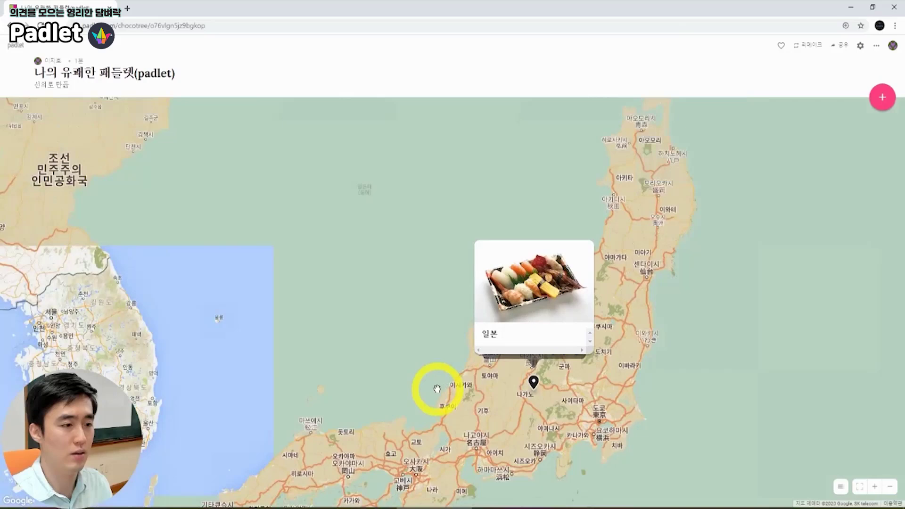
left_click_drag(432, 399, 414, 303)
scroll(408, 311, "down", 2)
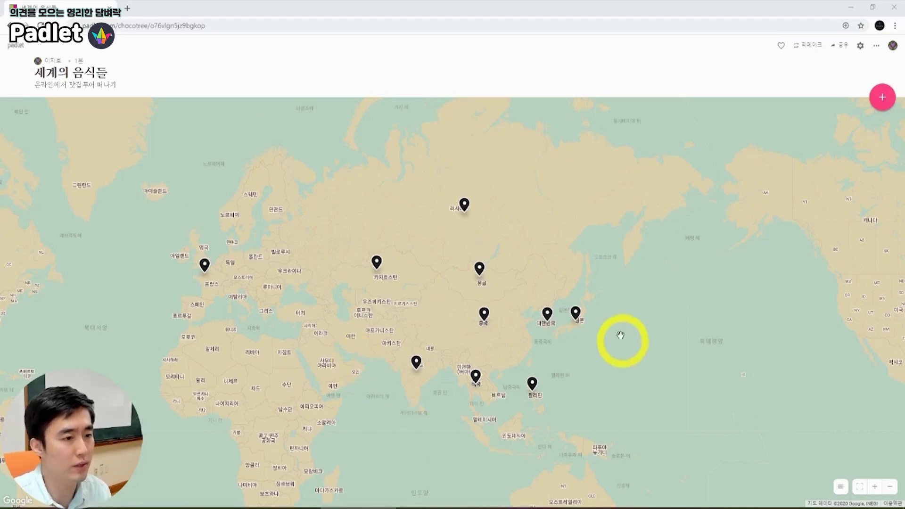
Step: View the food posts pinned on 일본, 대한민국, western Europe and 인도 in the 세계의 음식들 map, and play the 인도 video
left_click(575, 313)
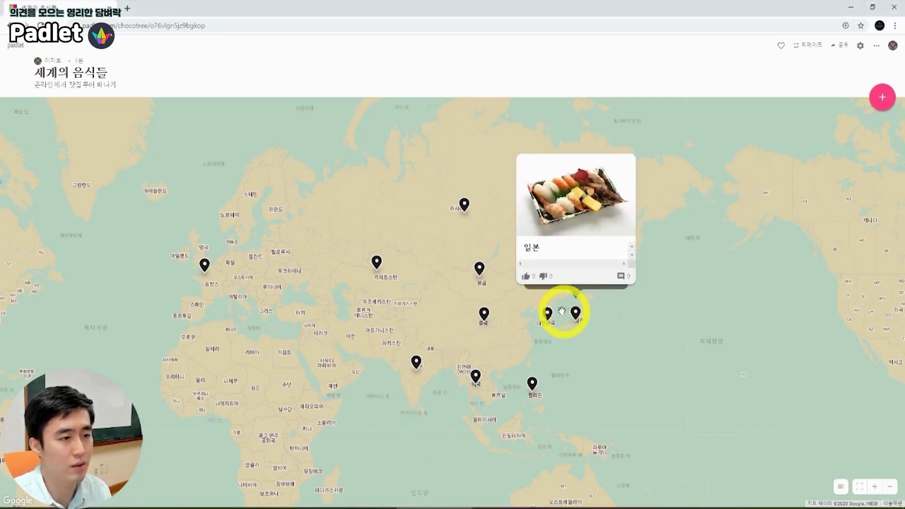
left_click(547, 313)
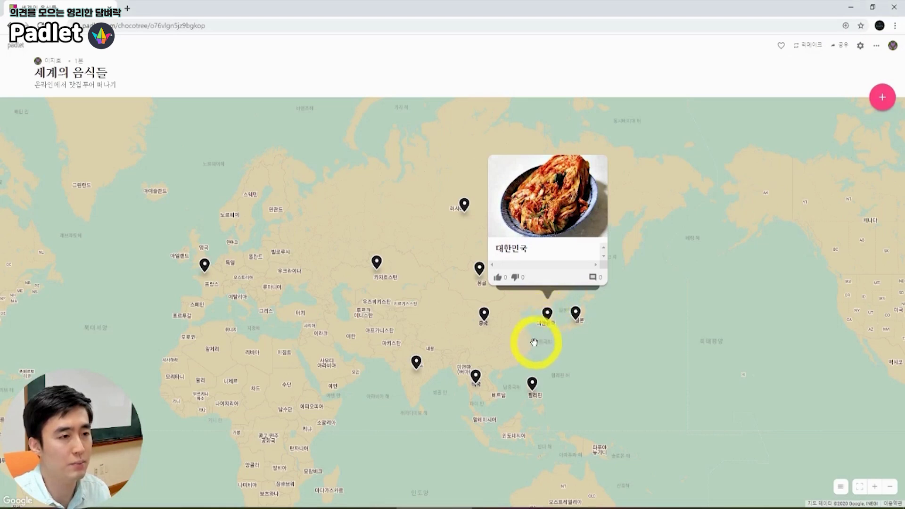
left_click(204, 266)
left_click(416, 365)
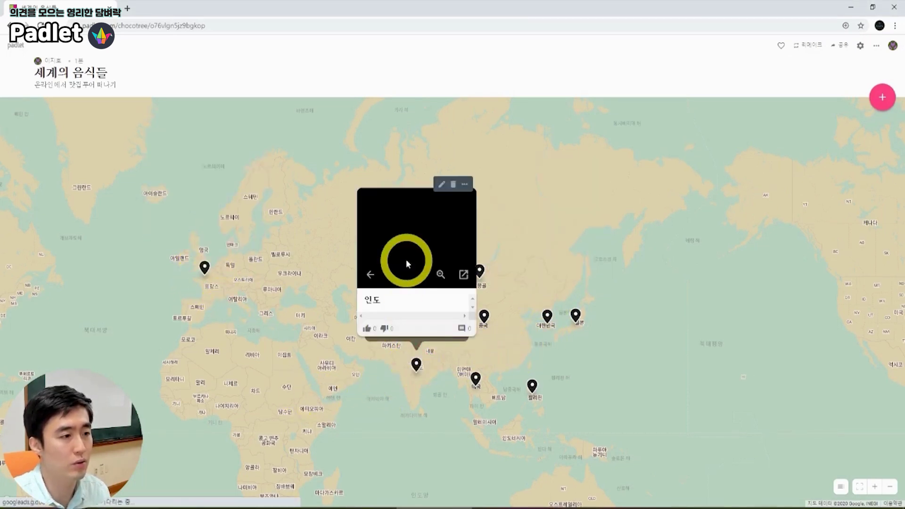
left_click(404, 250)
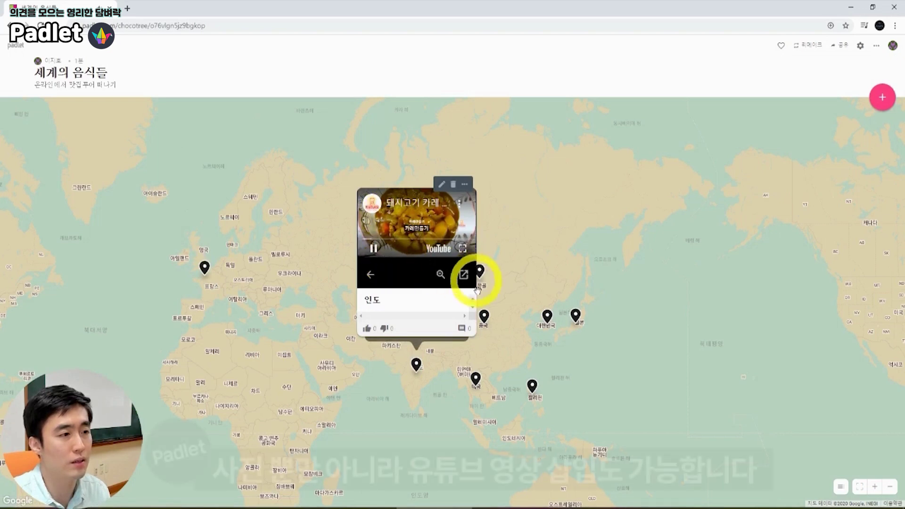
left_click(416, 364)
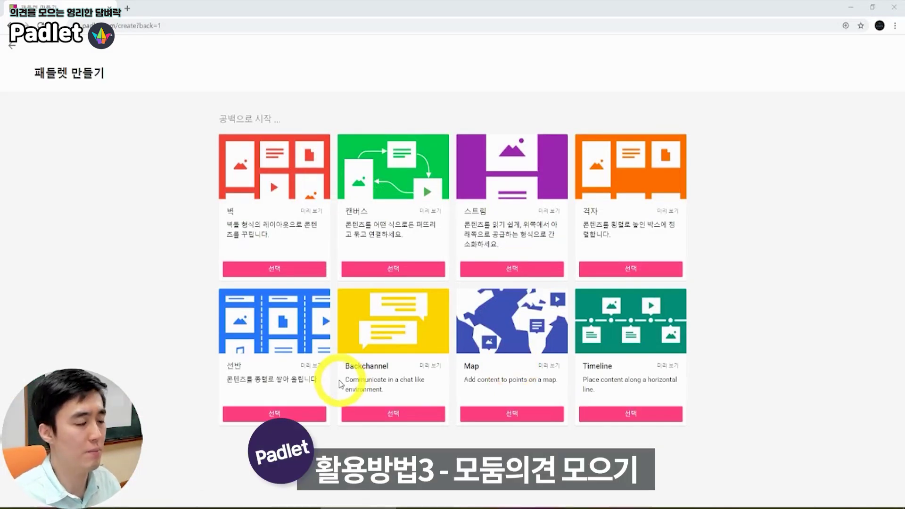
Step: Create a new padlet with the 선반 (shelf) layout
left_click(254, 414)
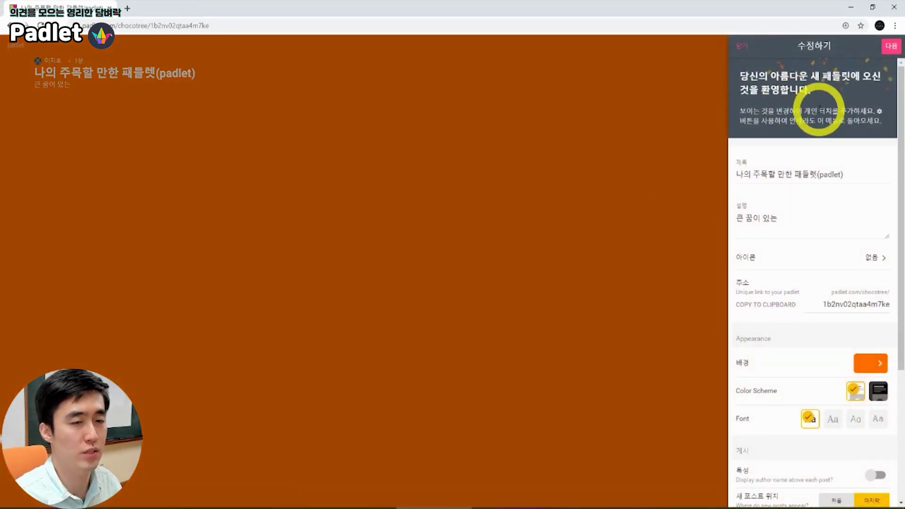
Step: Accept the new shelf padlet's initial settings, start posting, and add columns named 1모둠, 2모둠 and 3모둠
left_click(890, 46)
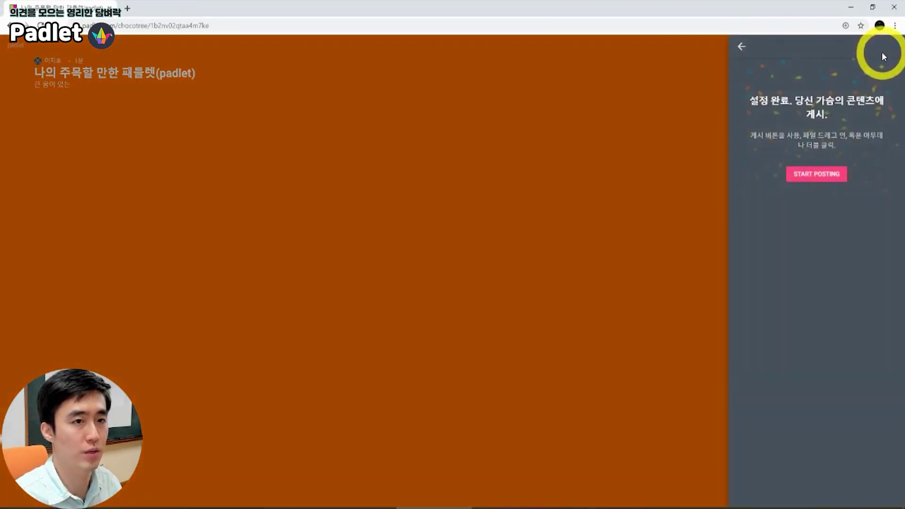
left_click(807, 175)
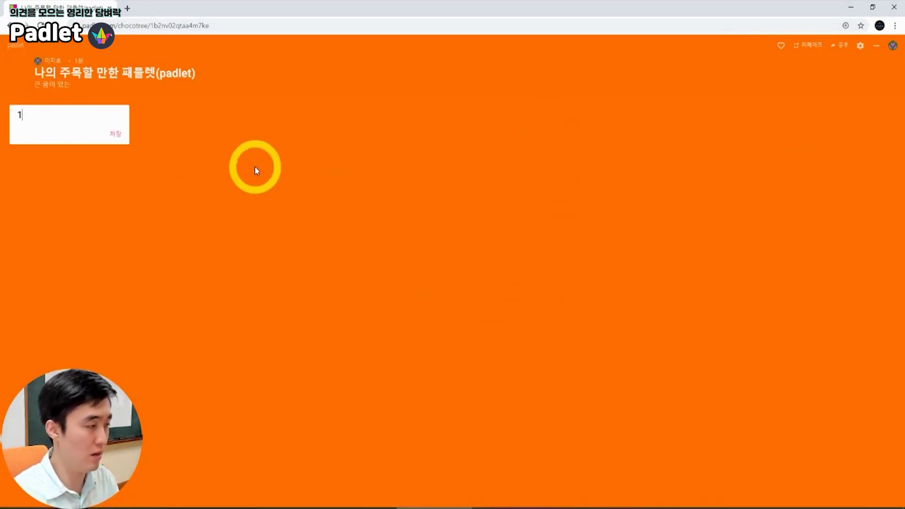
type("1모둠")
left_click(115, 133)
left_click(168, 113)
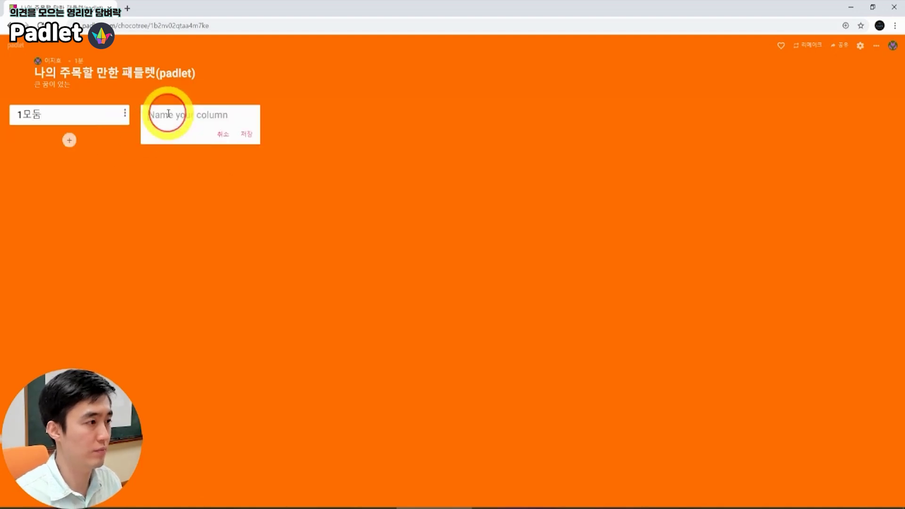
type("2모둠")
left_click(246, 134)
left_click(297, 115)
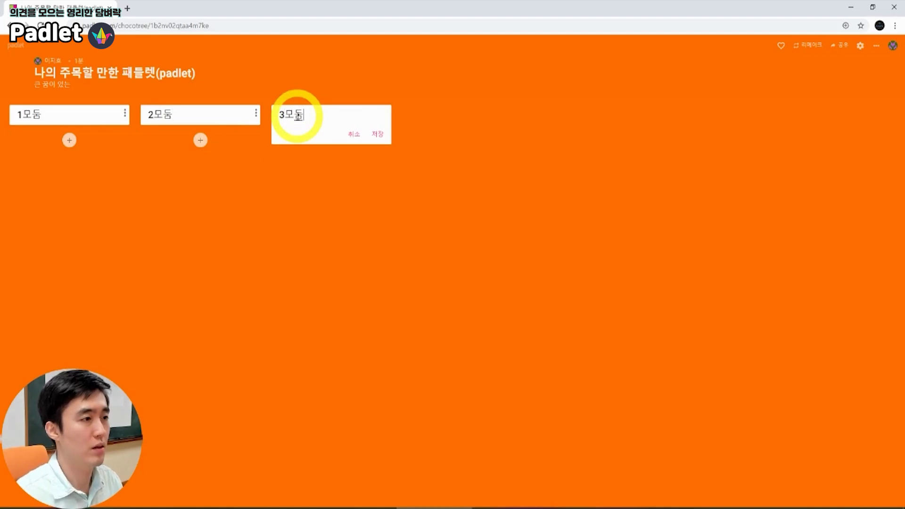
type("3모둠")
left_click(330, 247)
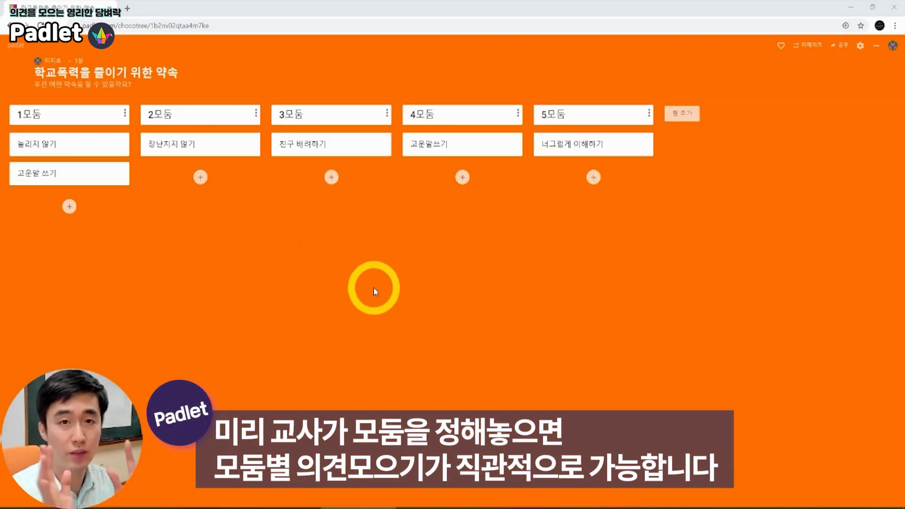
Step: Add a post titled 싸우지 않기 to the 2모둠 column
left_click(200, 177)
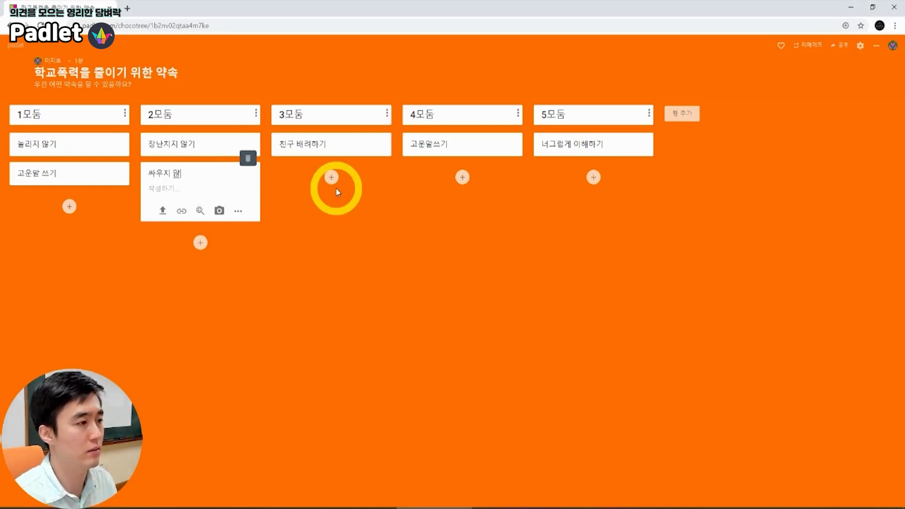
type("싸우지 않기")
left_click(337, 188)
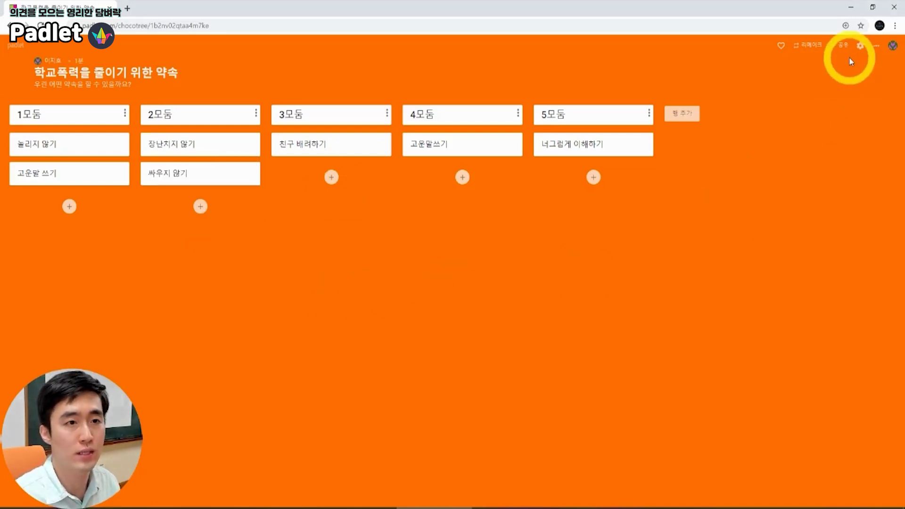
Step: Allow comments on the shelf padlet's posts and set the reaction type to 투표 (upvote or downvote)
left_click(861, 47)
scroll(750, 316, "down", 2)
scroll(758, 319, "up", 2)
scroll(758, 322, "down", 2)
left_click(876, 349)
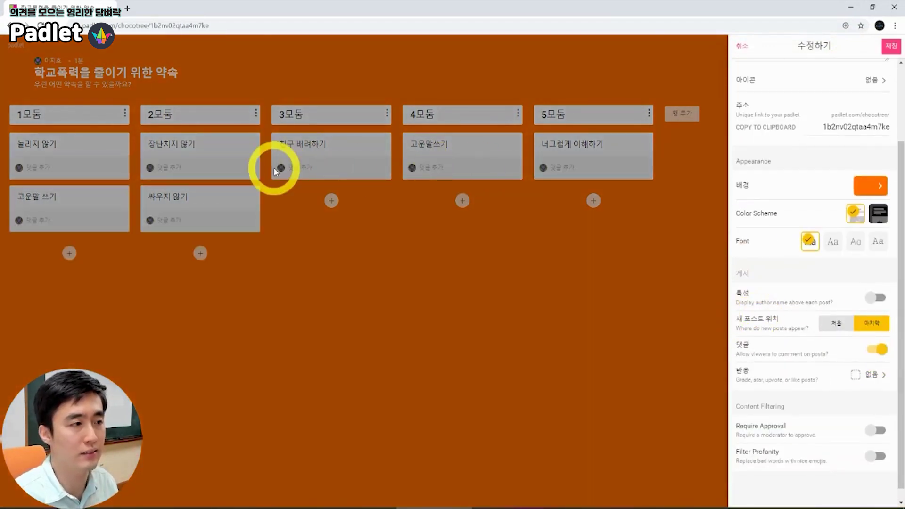
left_click(871, 374)
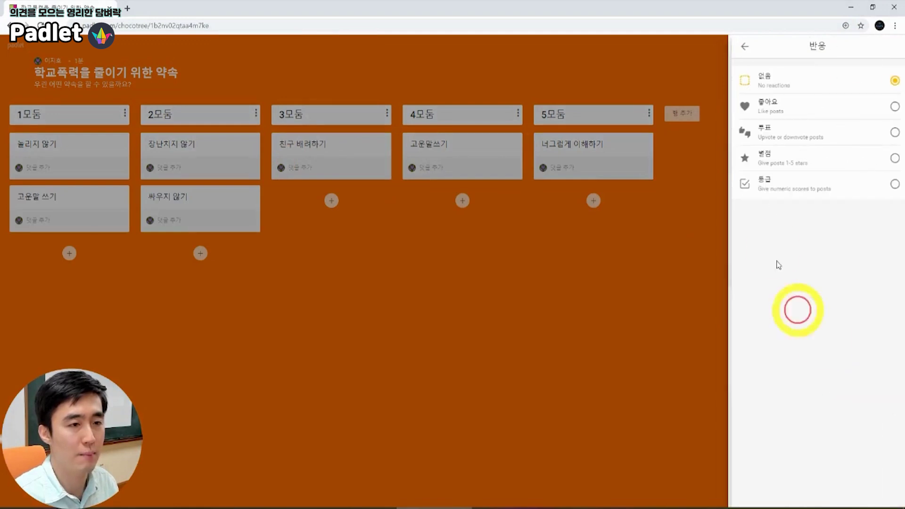
left_click(785, 135)
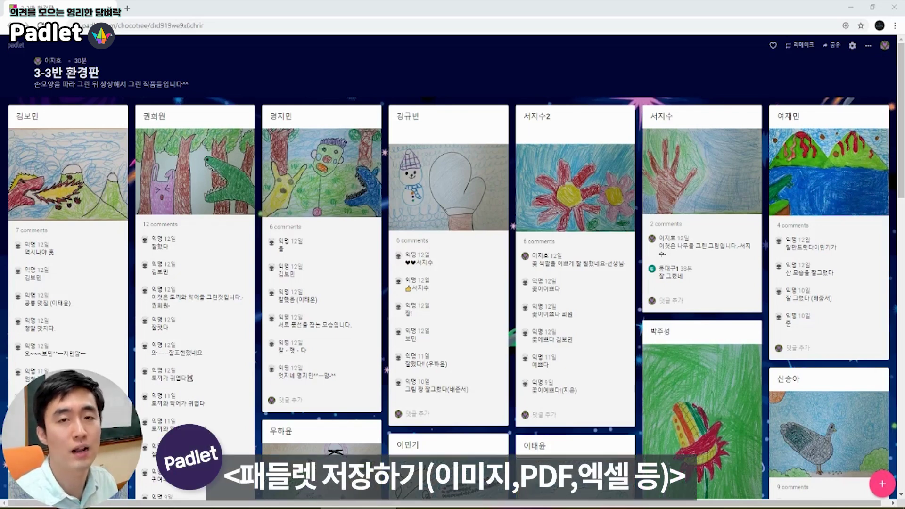
Step: Examine the sharing and export options of the 3-3반 환경판 padlet, including saving as image, PDF, CSV or Excel spreadsheet
left_click(834, 47)
left_click_drag(748, 233, 769, 232)
scroll(759, 226, "down", 2)
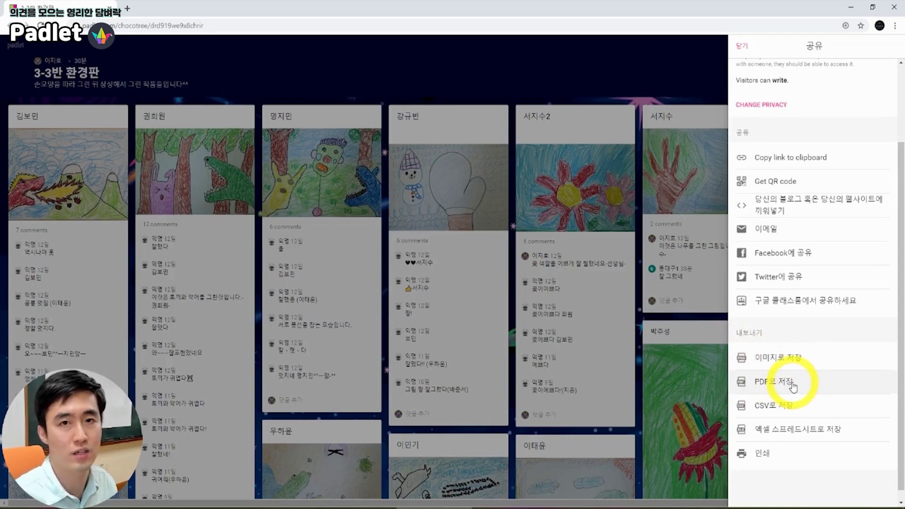
scroll(792, 384, "down", 1)
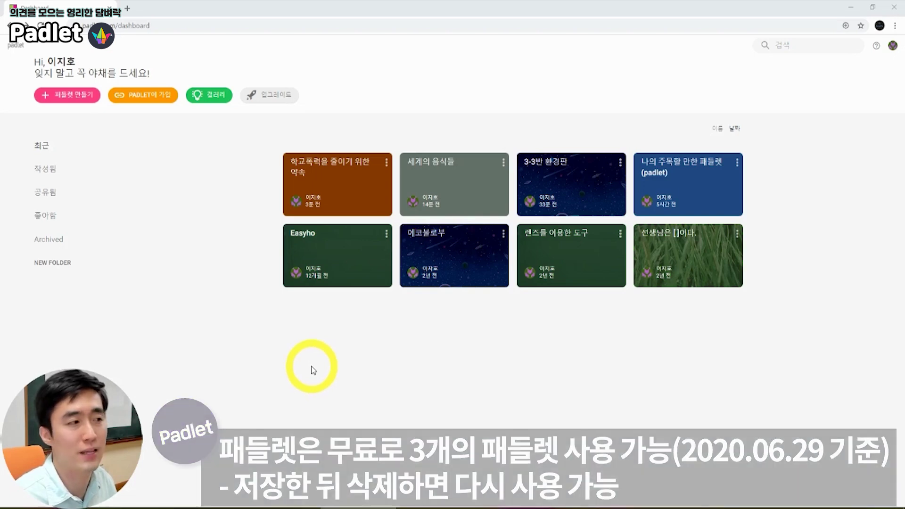
Step: Open the Padlet gallery and browse its example padlets for other ways to use boards
left_click(206, 101)
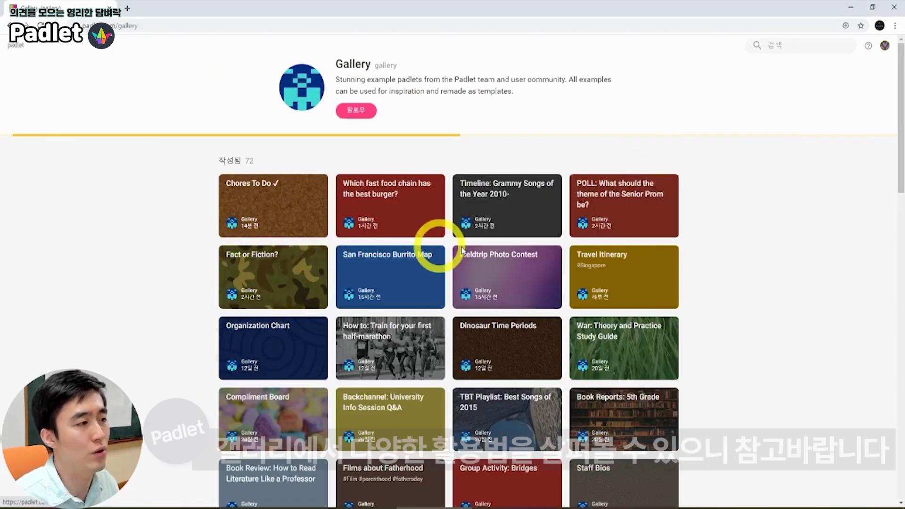
scroll(618, 406, "down", 4)
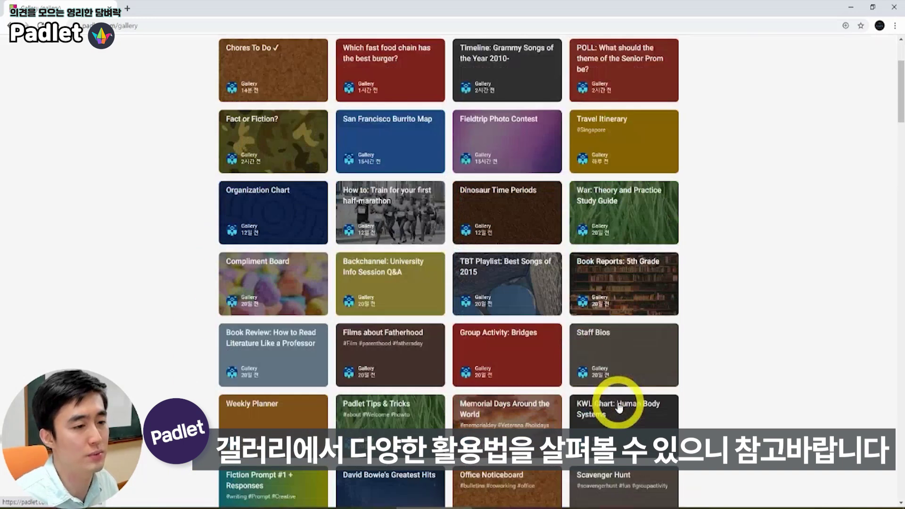